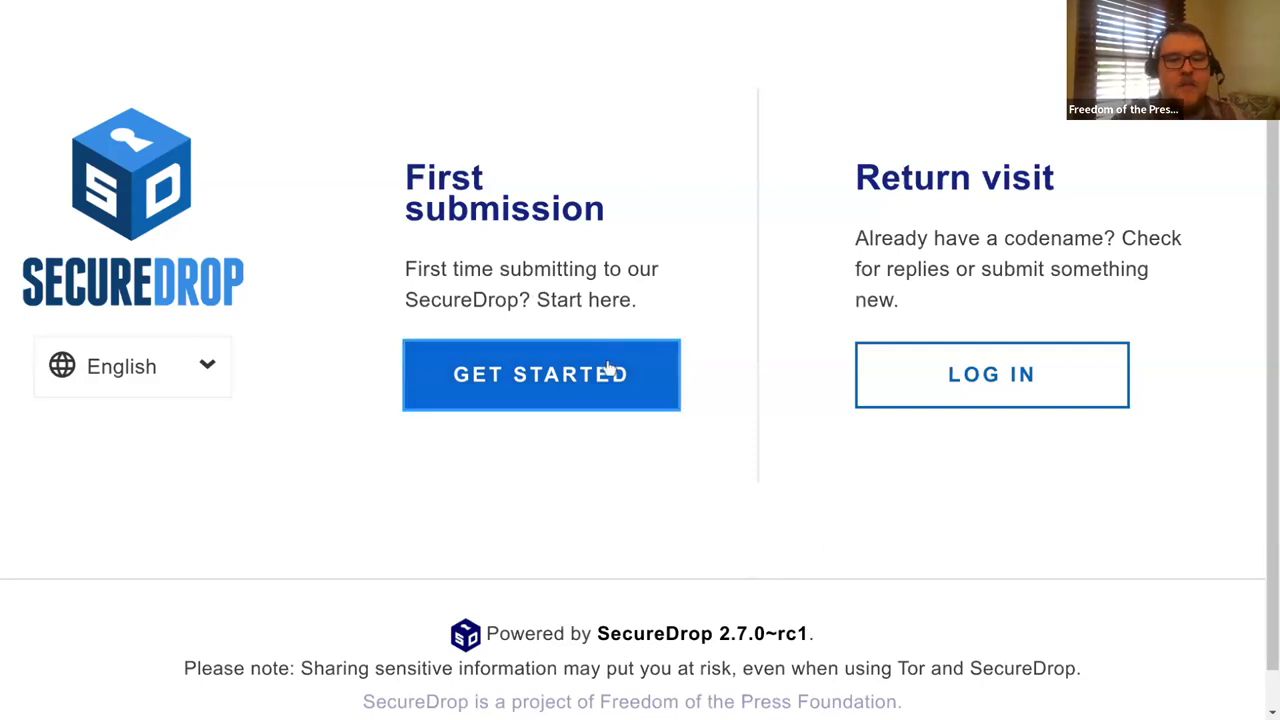
Start a first submission, generate a new source codename, and continue to the submission page.
left_click(587, 385)
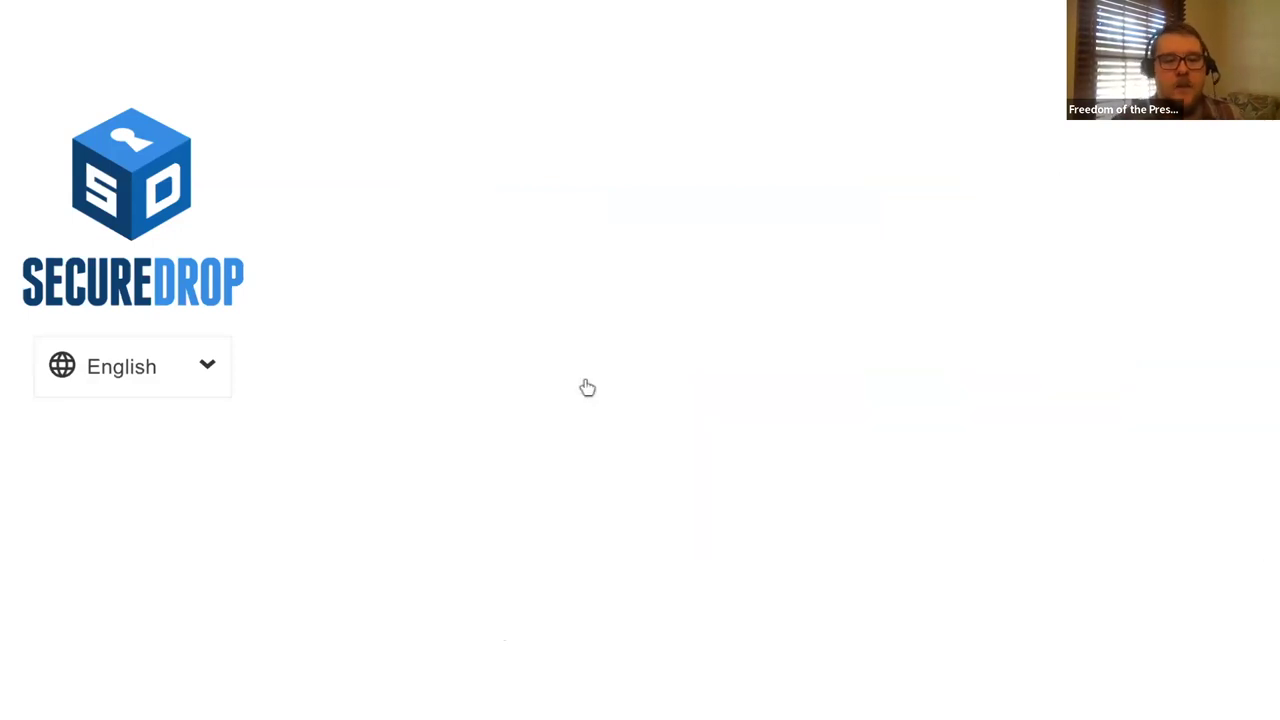
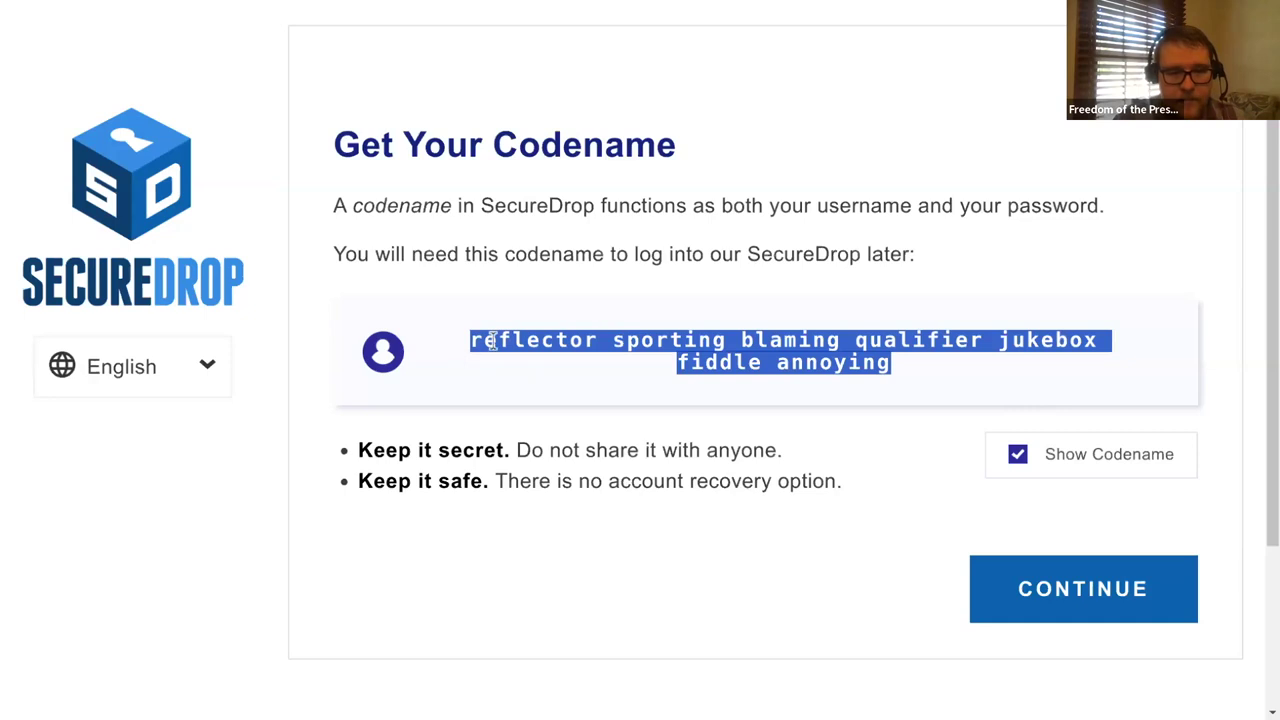
left_click(517, 526)
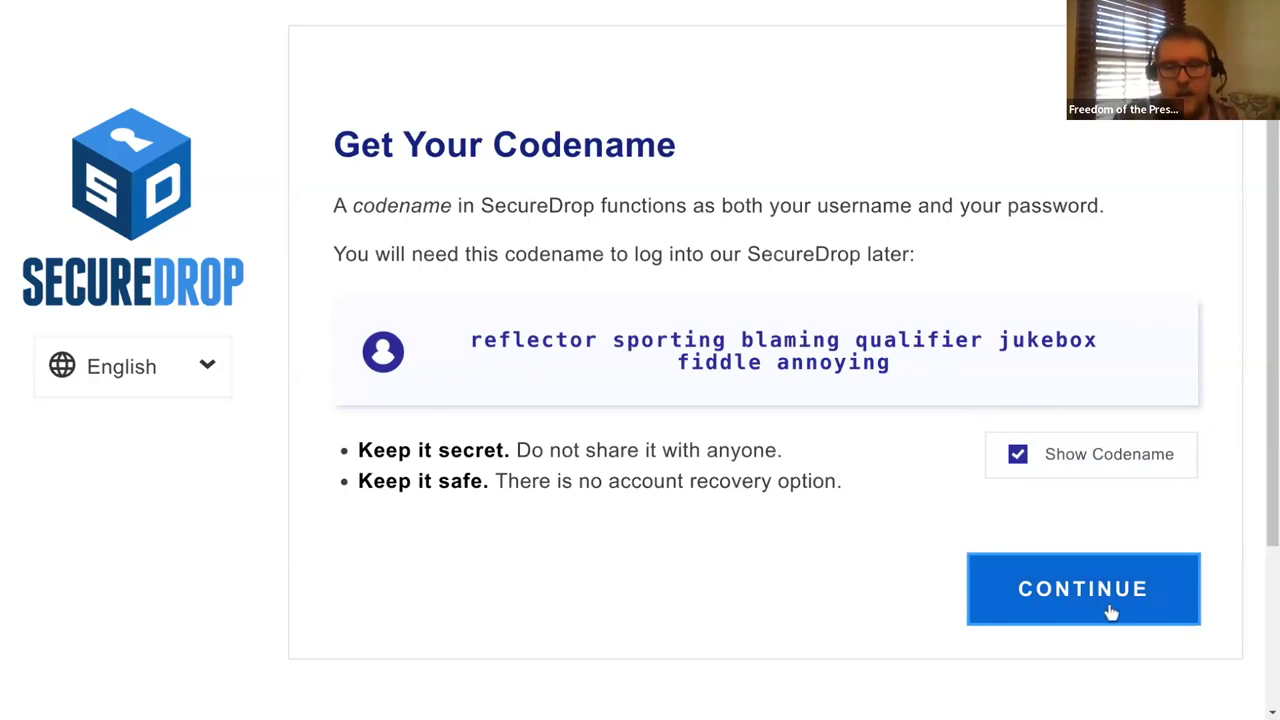
left_click(1068, 566)
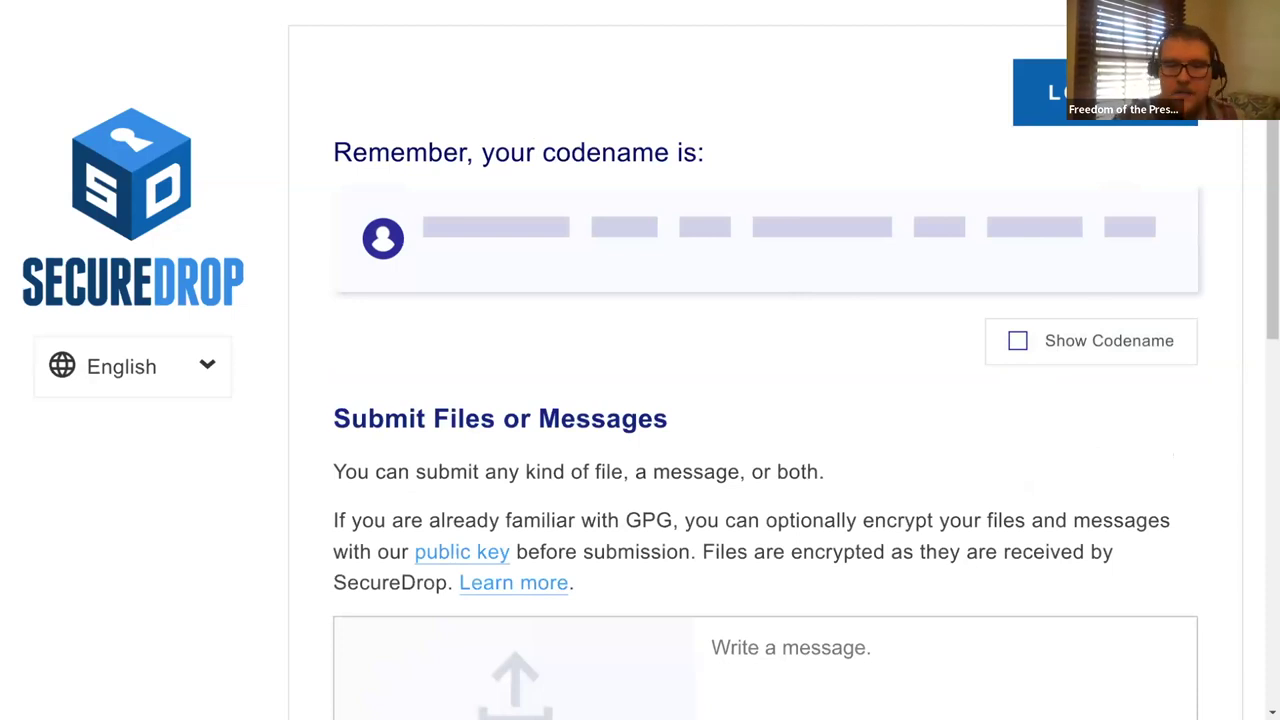
Submit the message "I have lots of good info!" without attaching a file.
scroll(858, 450, "down", 3)
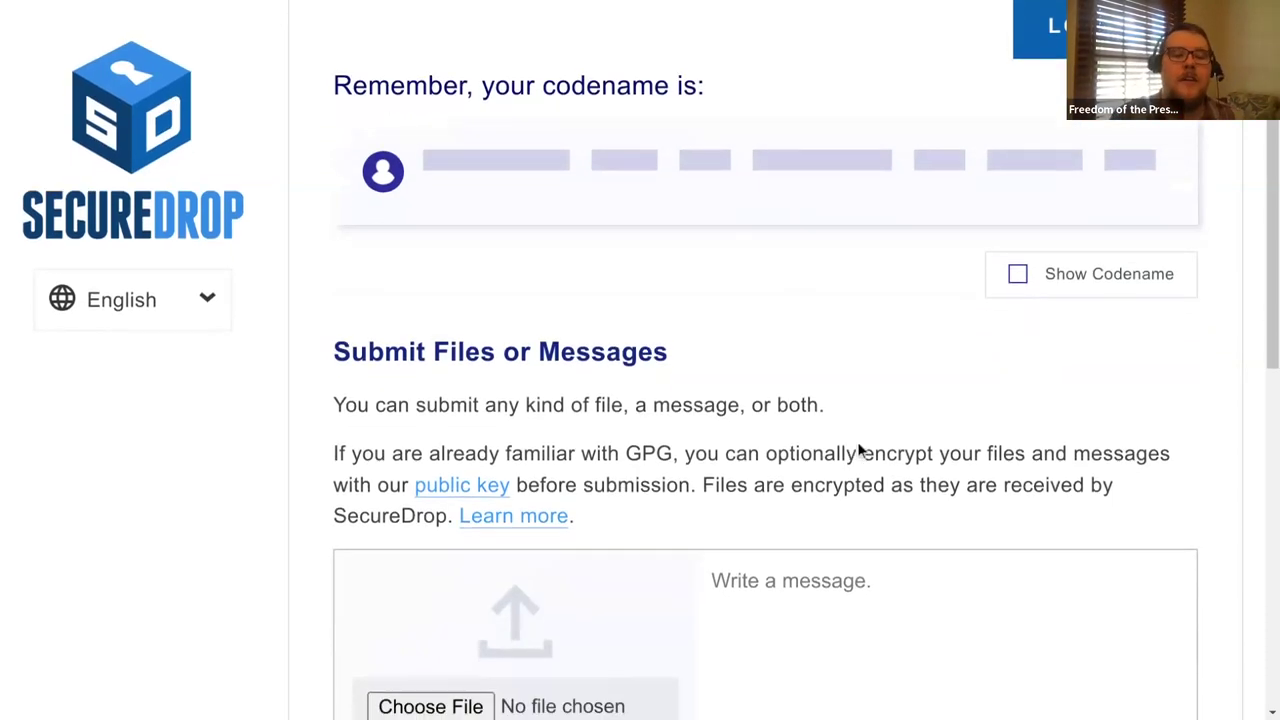
left_click(858, 443)
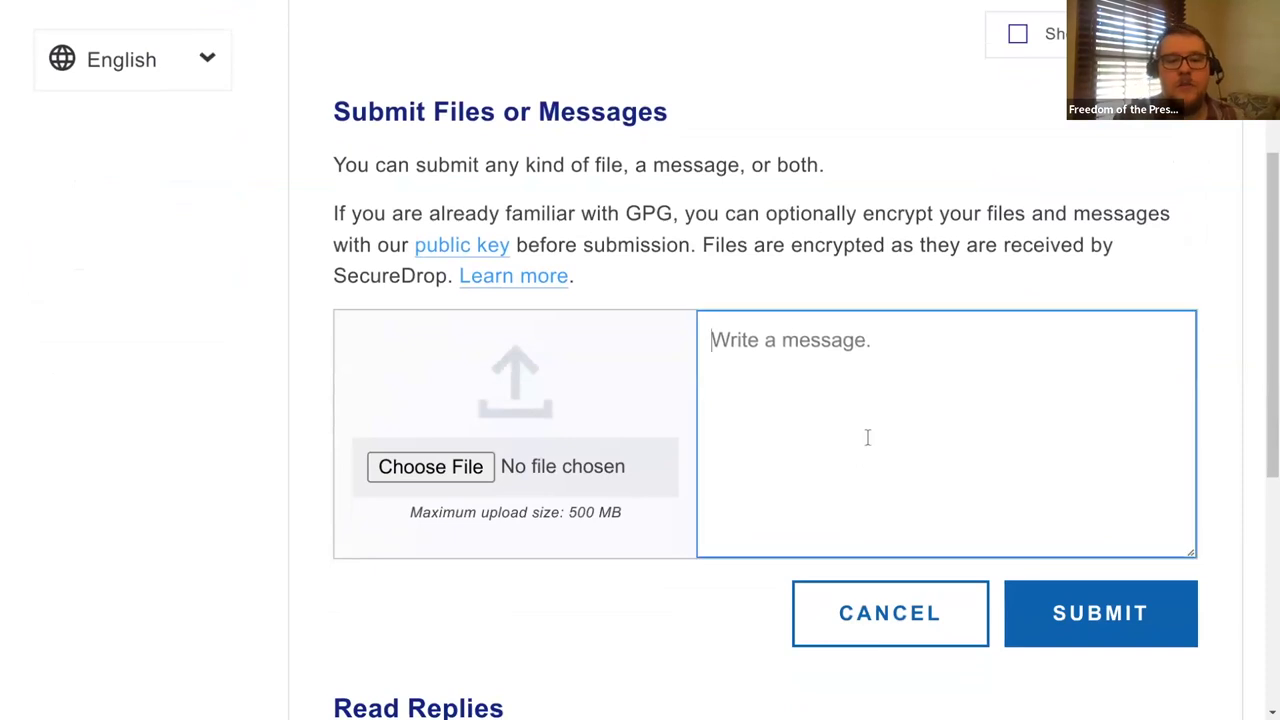
type("I ha")
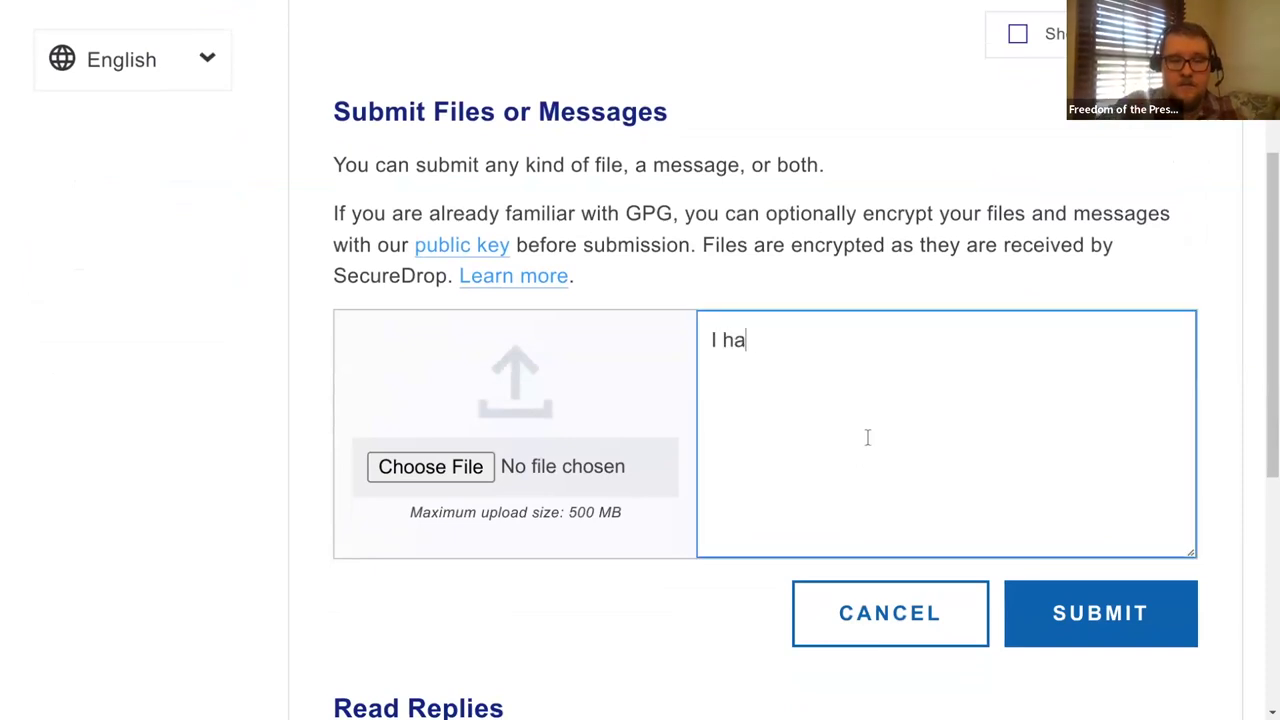
type("ve lots of good info!")
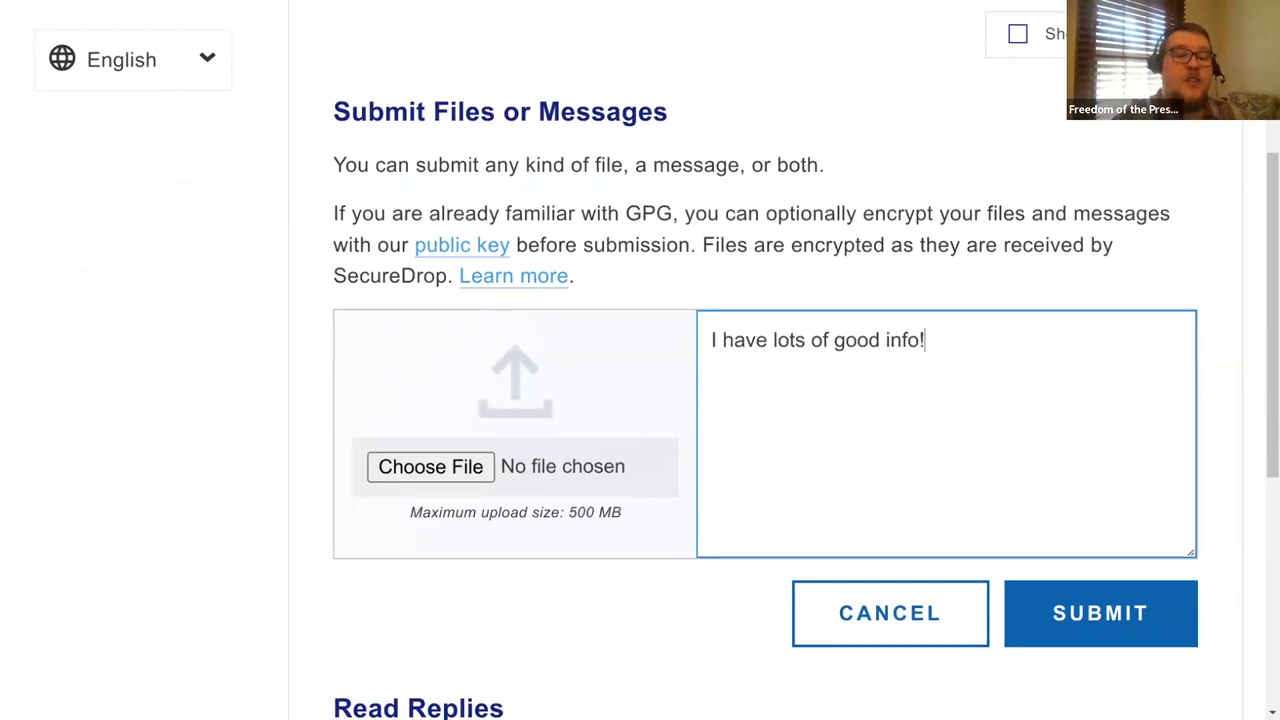
left_click(1097, 611)
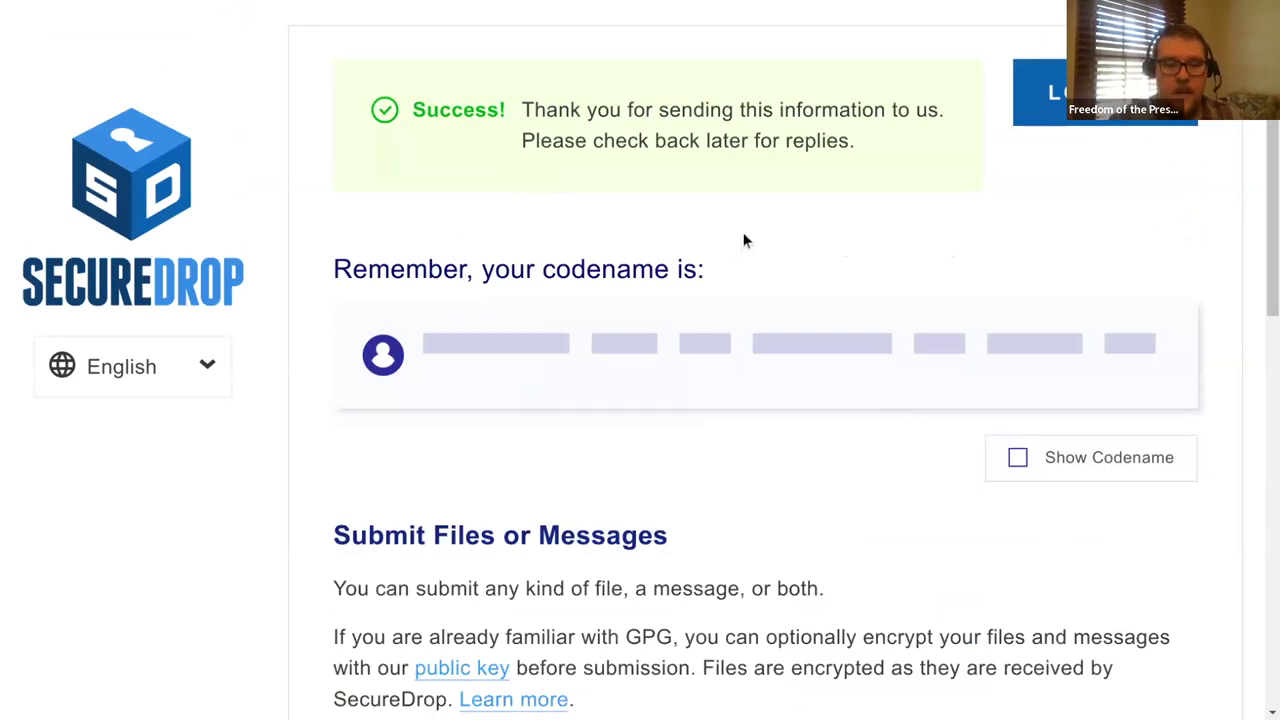
Attach the text file krabby_…mula.txt and submit it with the message "For Plankton".
scroll(743, 240, "down", 3)
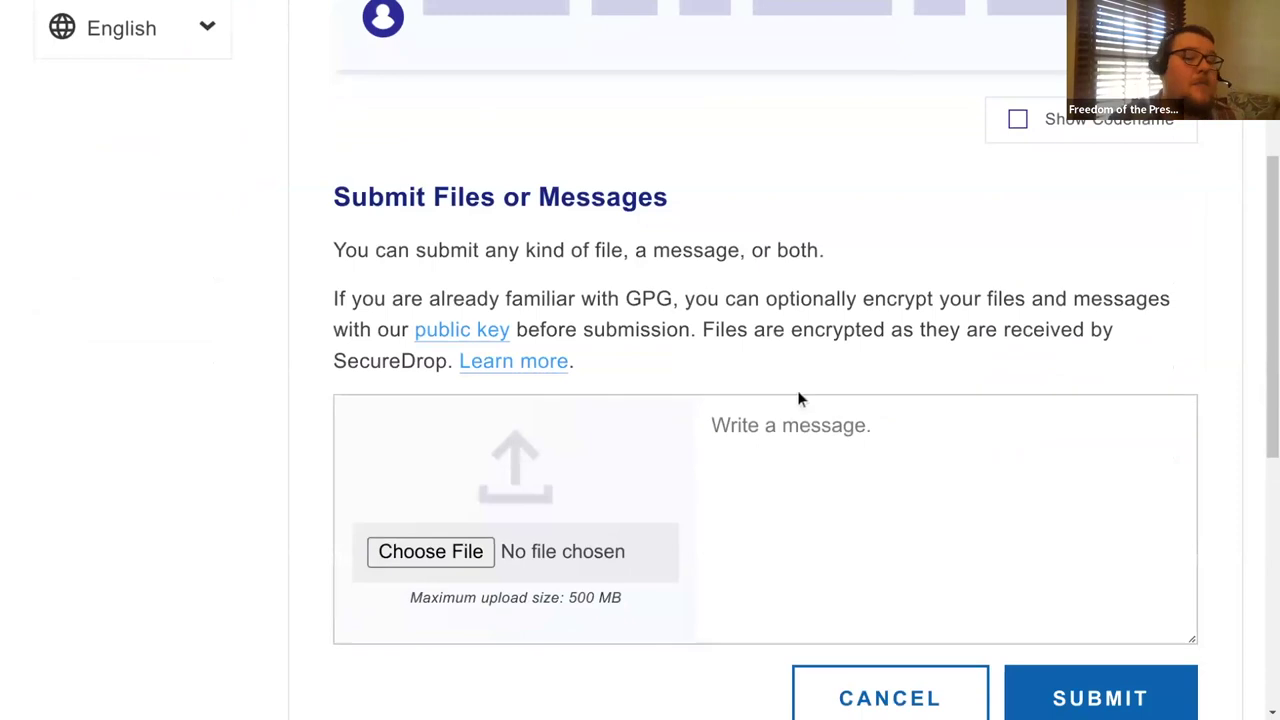
scroll(797, 398, "down", 1)
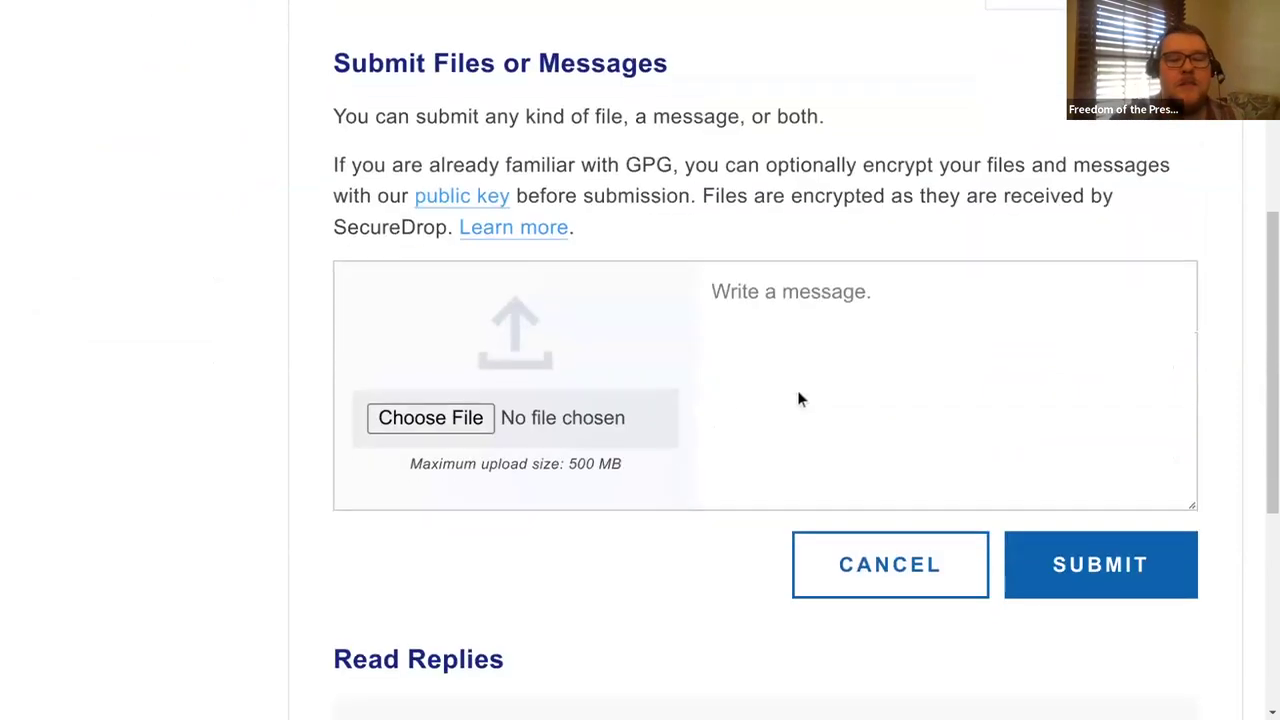
left_click(458, 420)
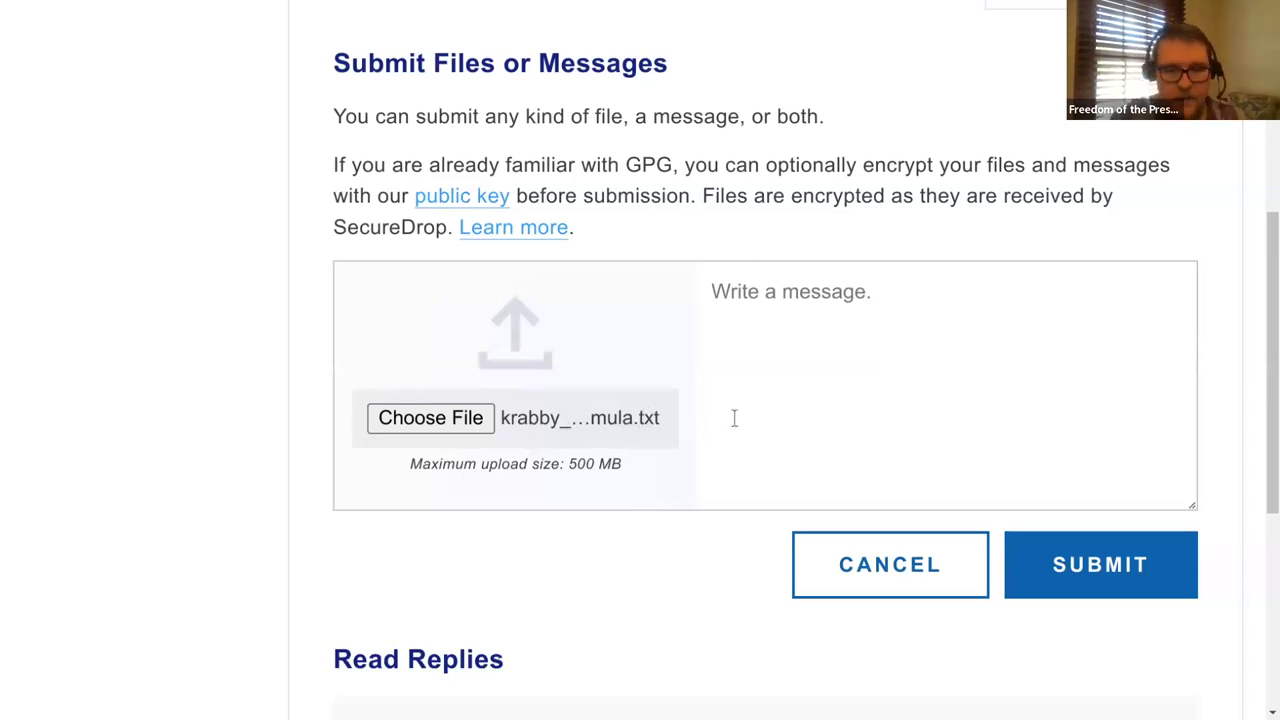
left_click(788, 386)
type("For ")
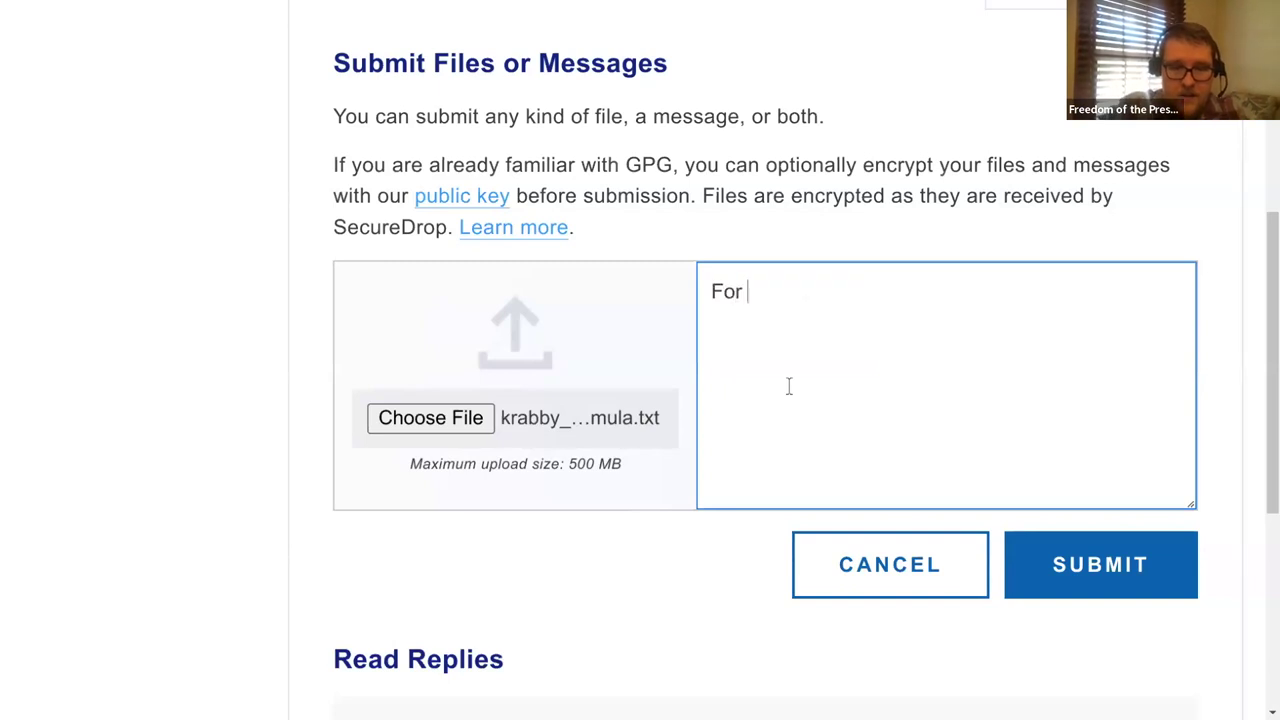
type("Plankton")
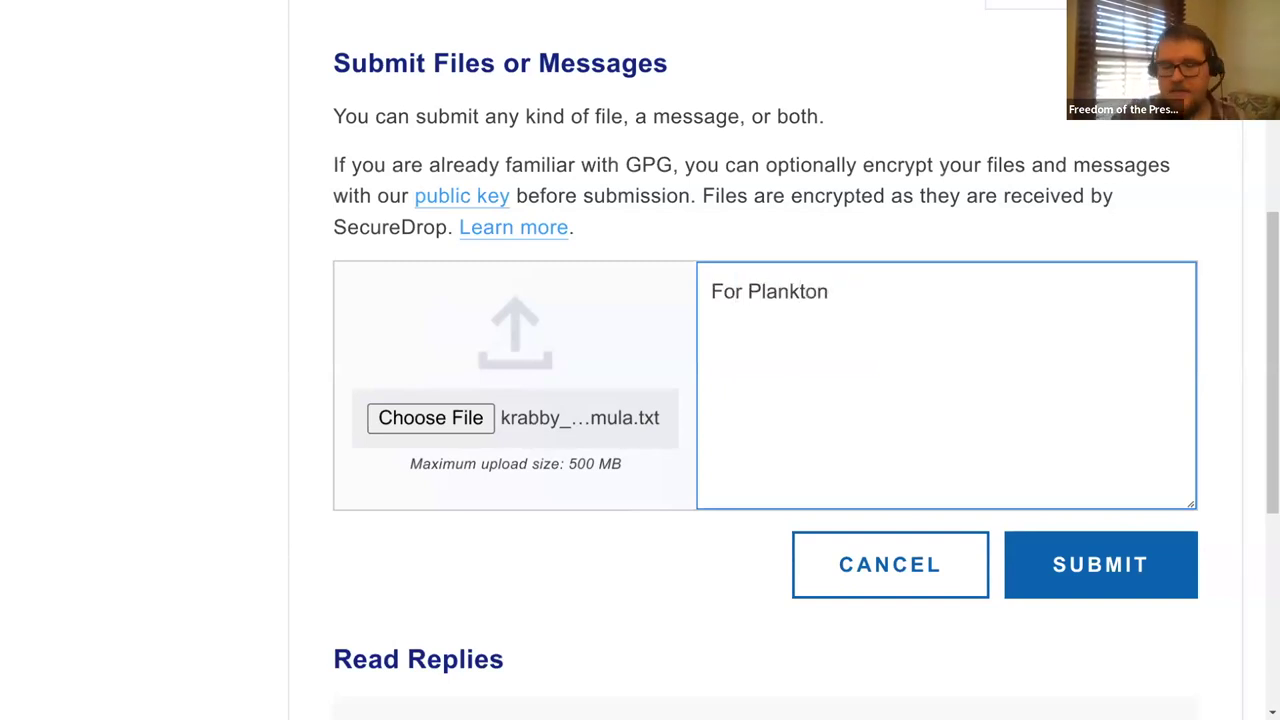
left_click(1138, 578)
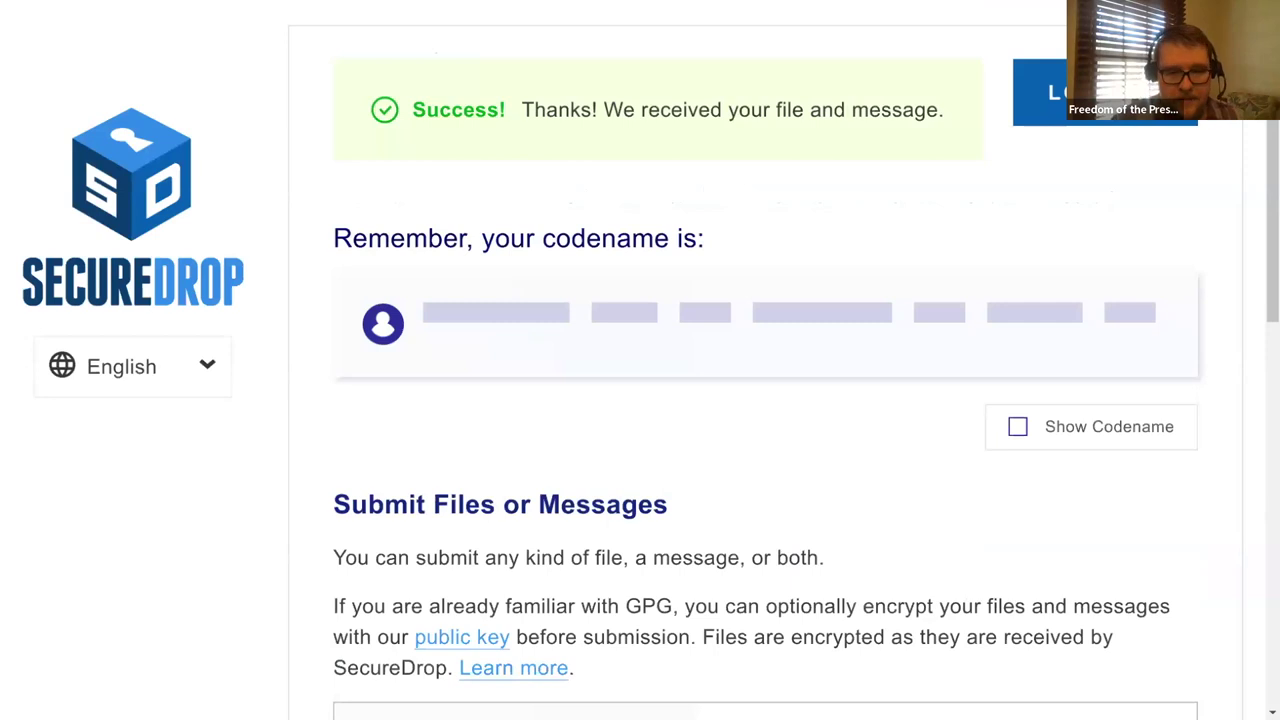
Examine the source page after submitting, from the submission form to the Read Replies section and back.
scroll(943, 510, "down", 3)
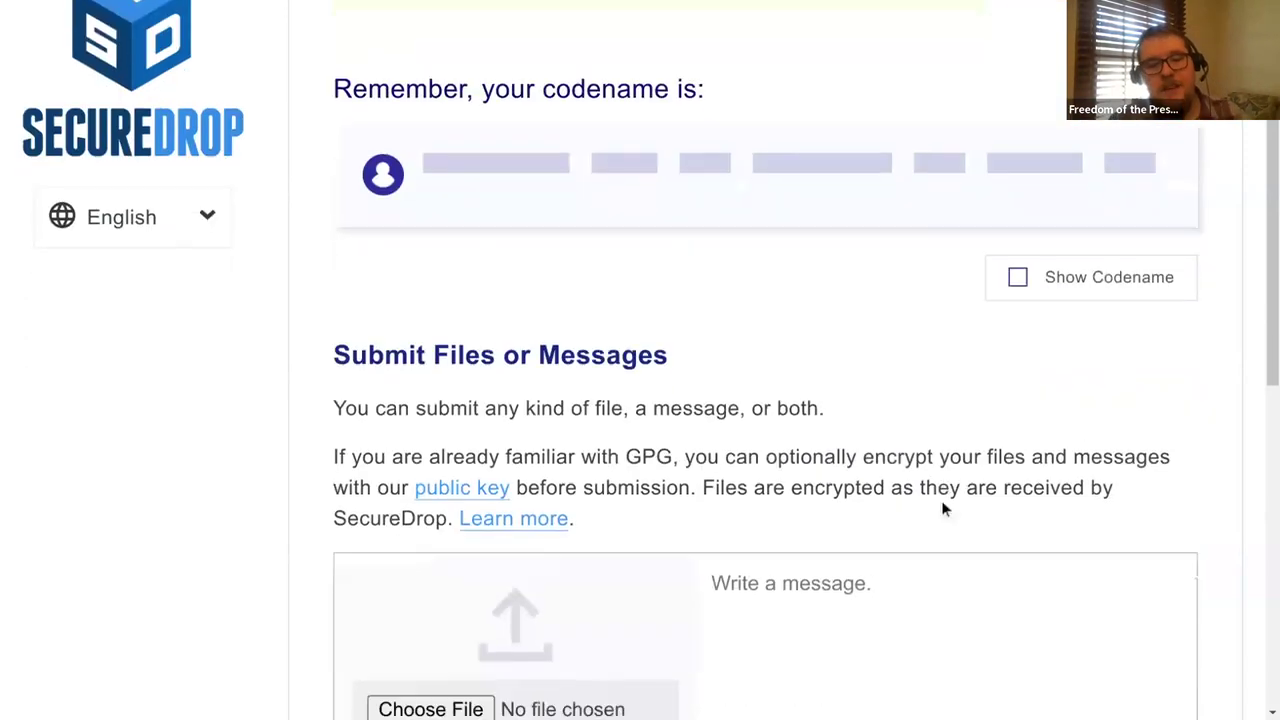
scroll(943, 510, "down", 3)
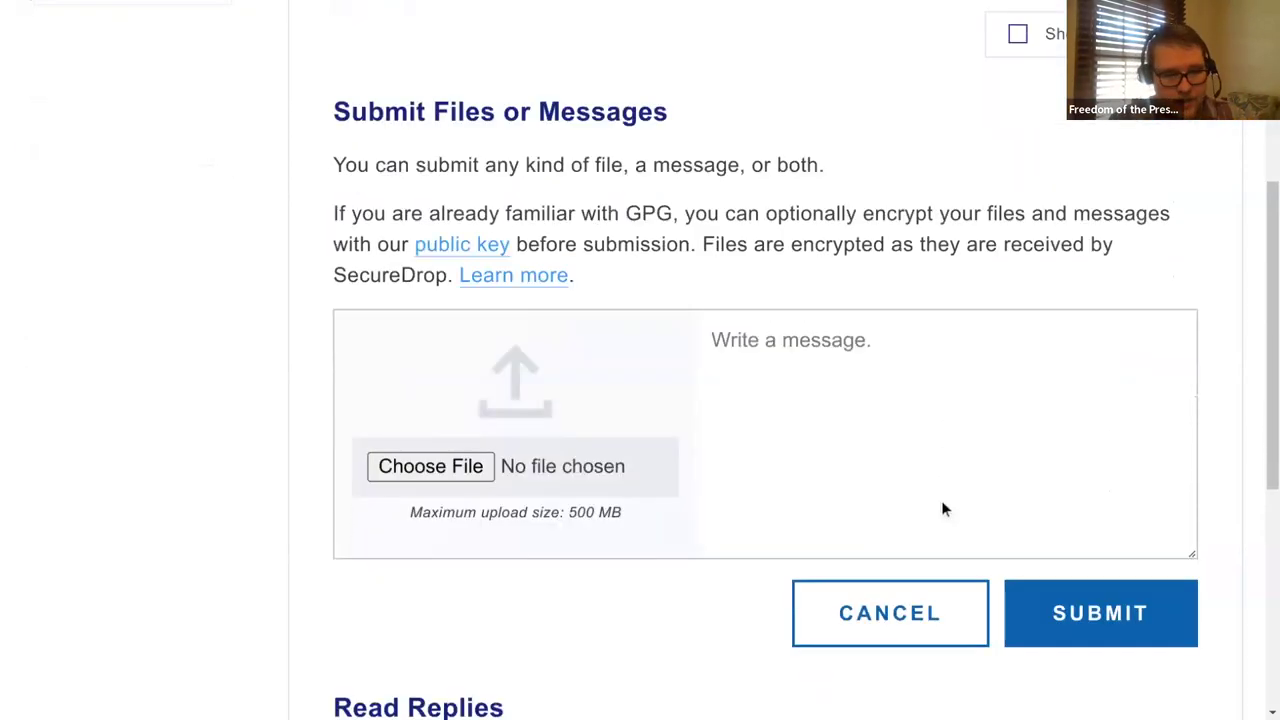
scroll(941, 510, "down", 2)
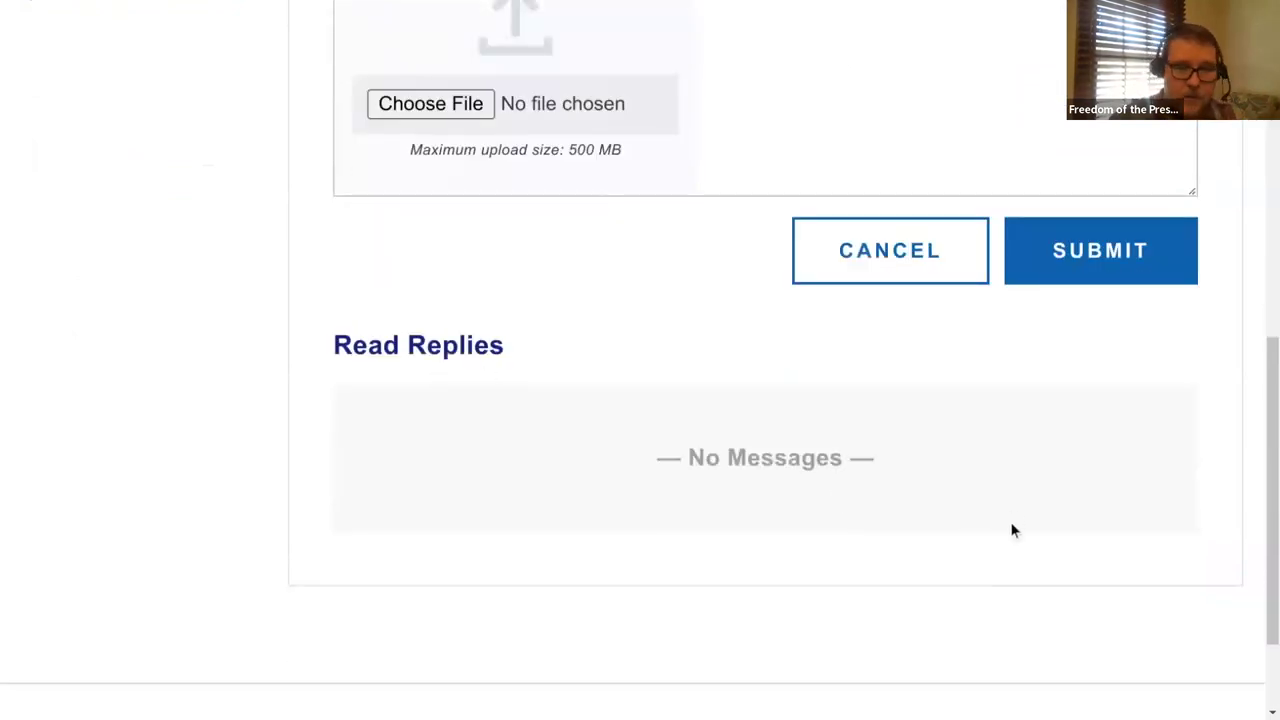
scroll(1005, 540, "up", 2)
scroll(1001, 548, "down", 4)
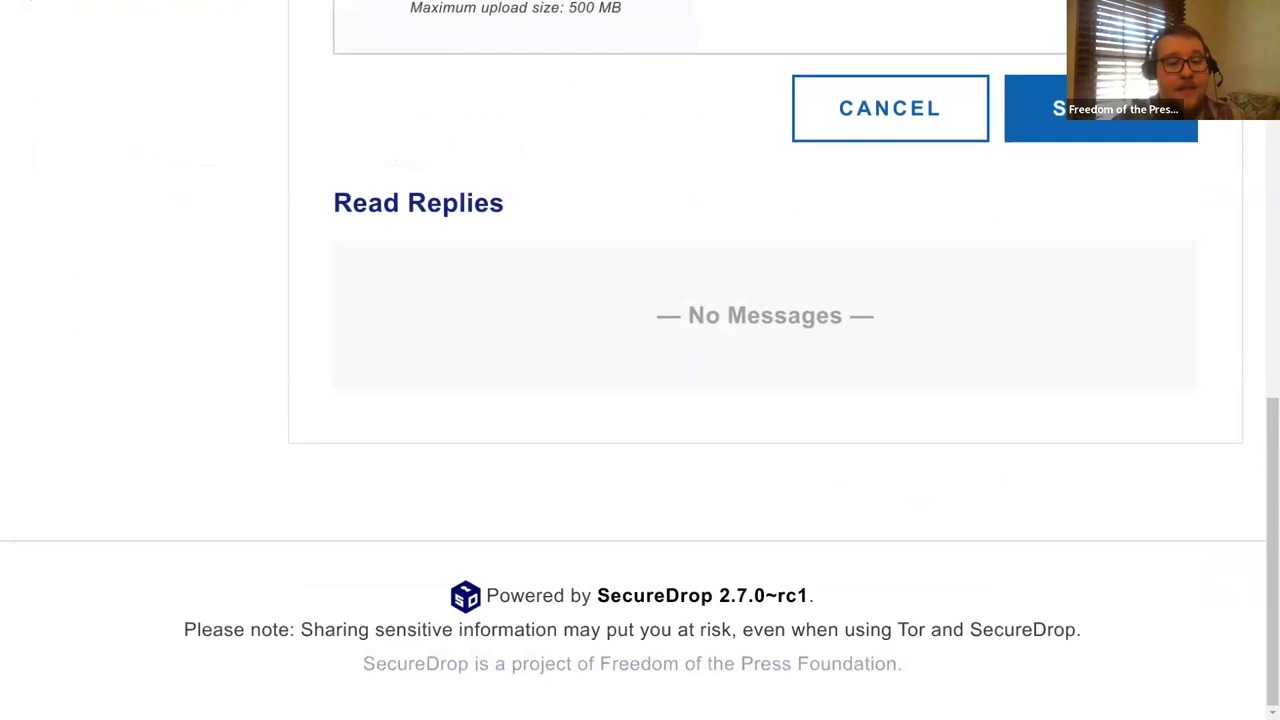
scroll(787, 549, "up", 4)
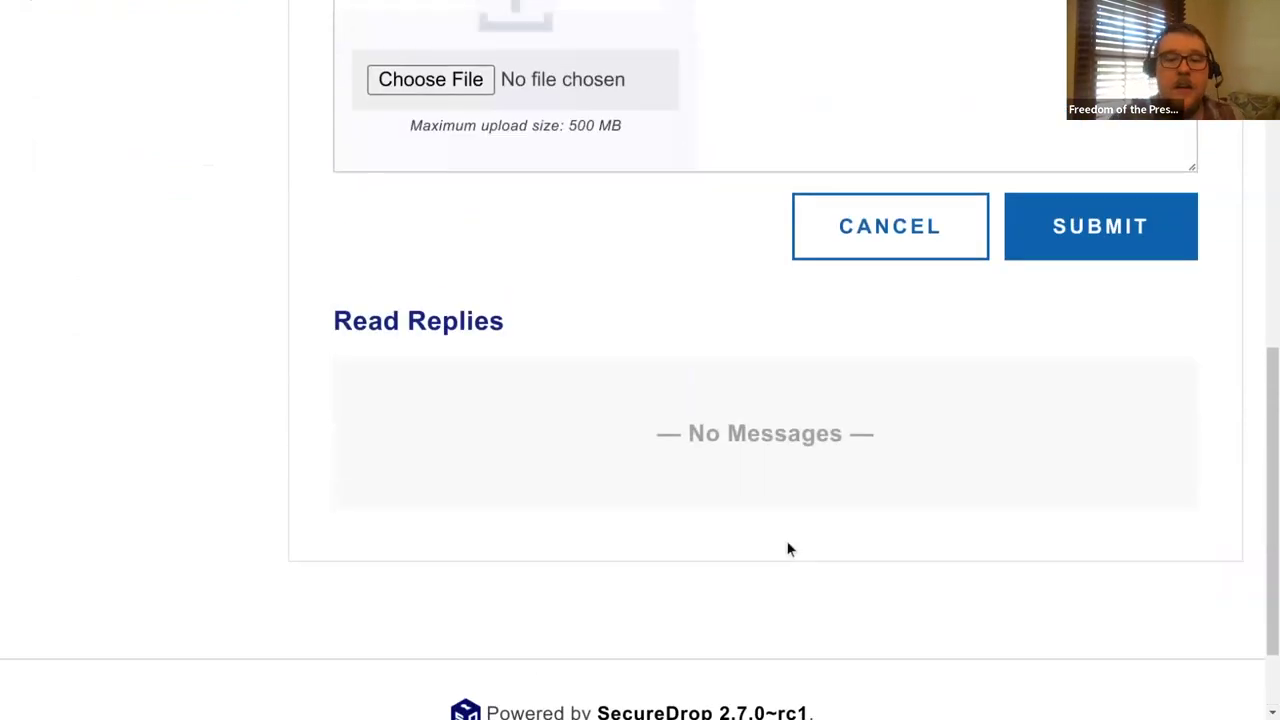
scroll(787, 549, "up", 3)
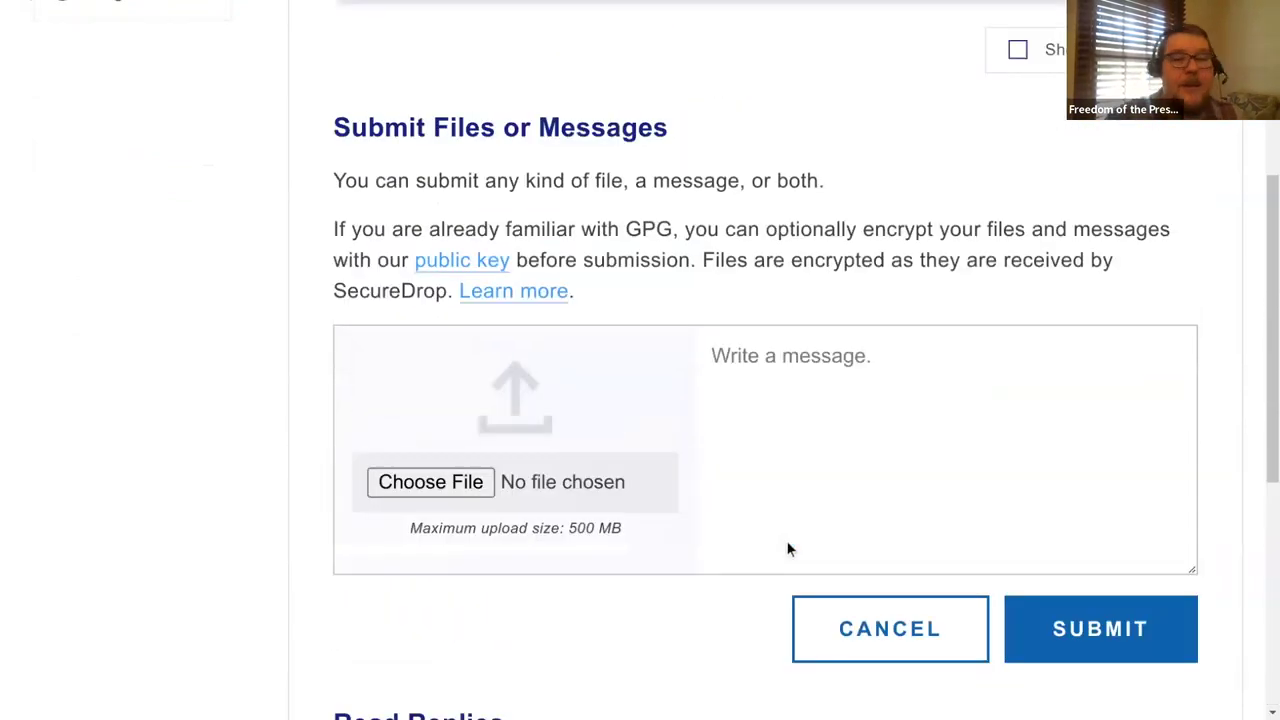
scroll(787, 549, "up", 2)
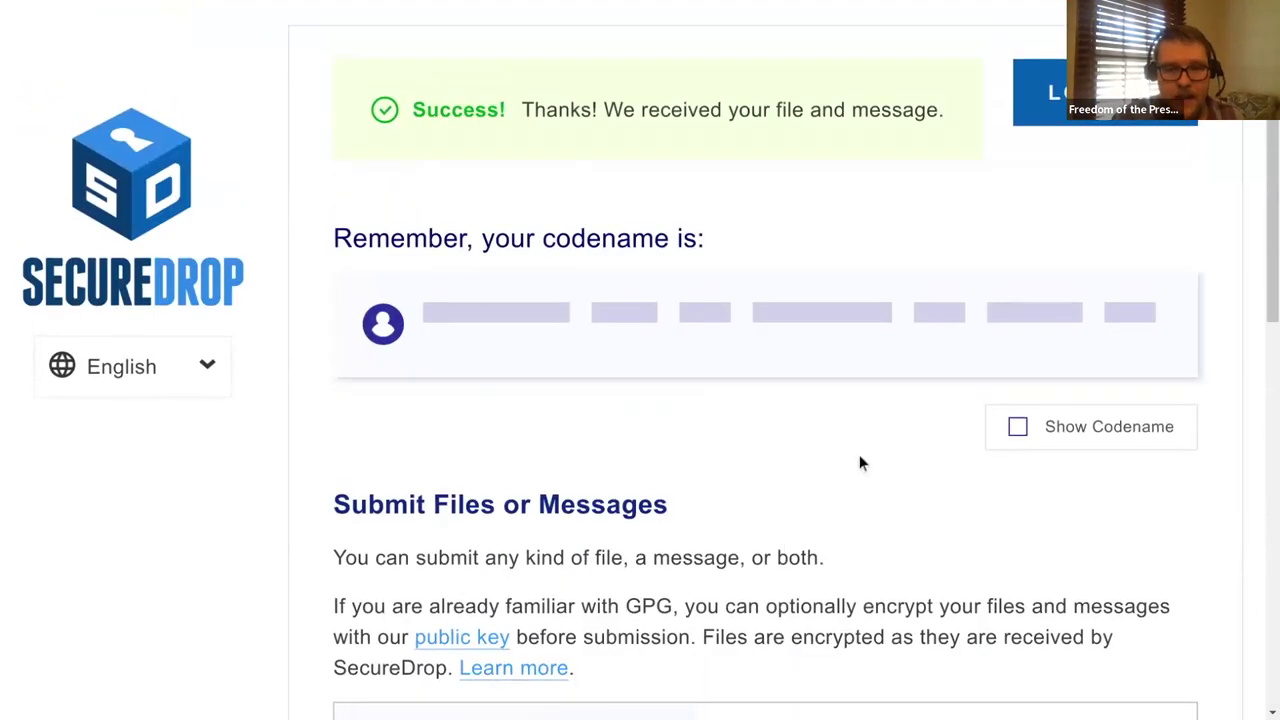
Log out of the source session and bring up the refreshed All Sources list in the SecureDrop journalist interface.
left_click(1114, 122)
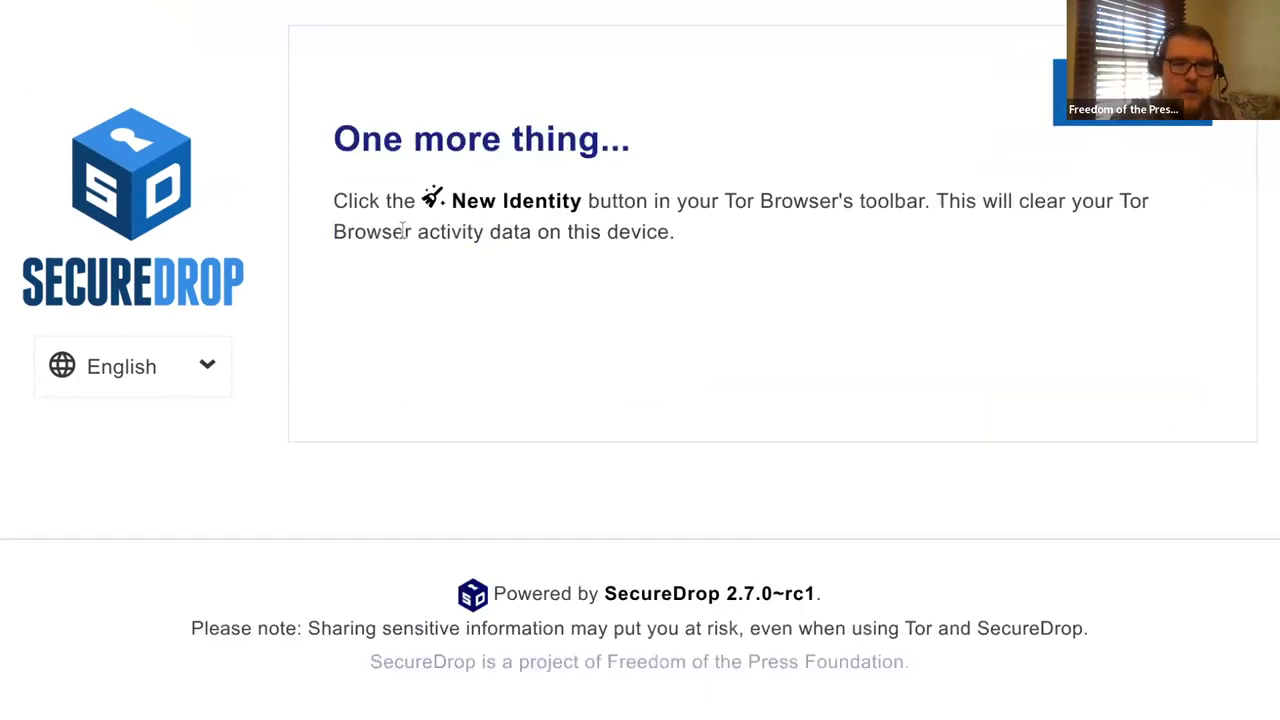
left_click(178, 178)
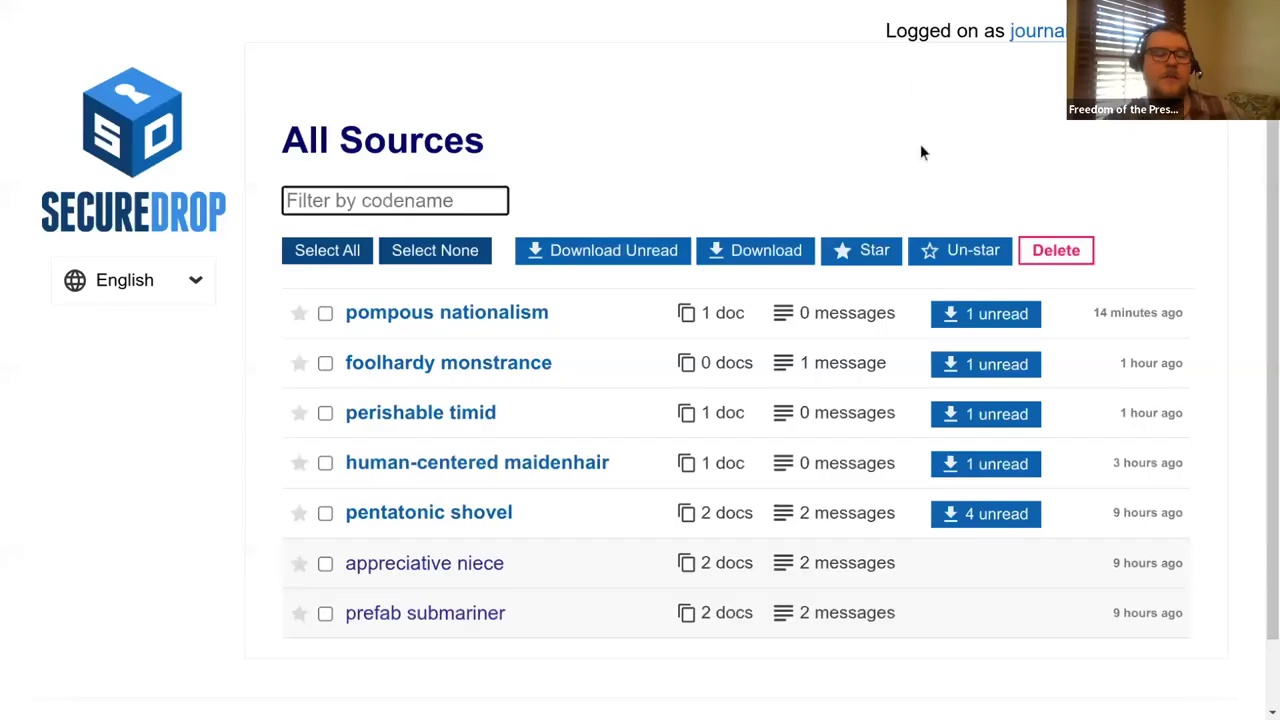
left_click(922, 152)
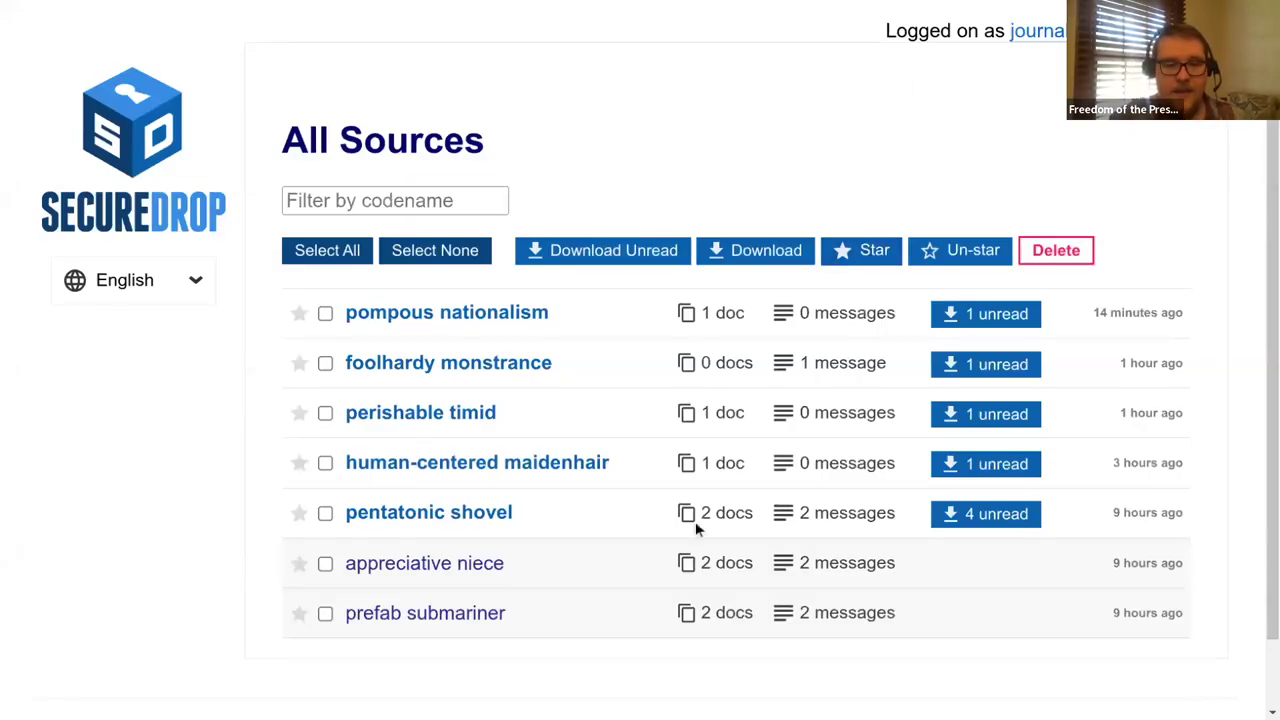
left_click(87, 5)
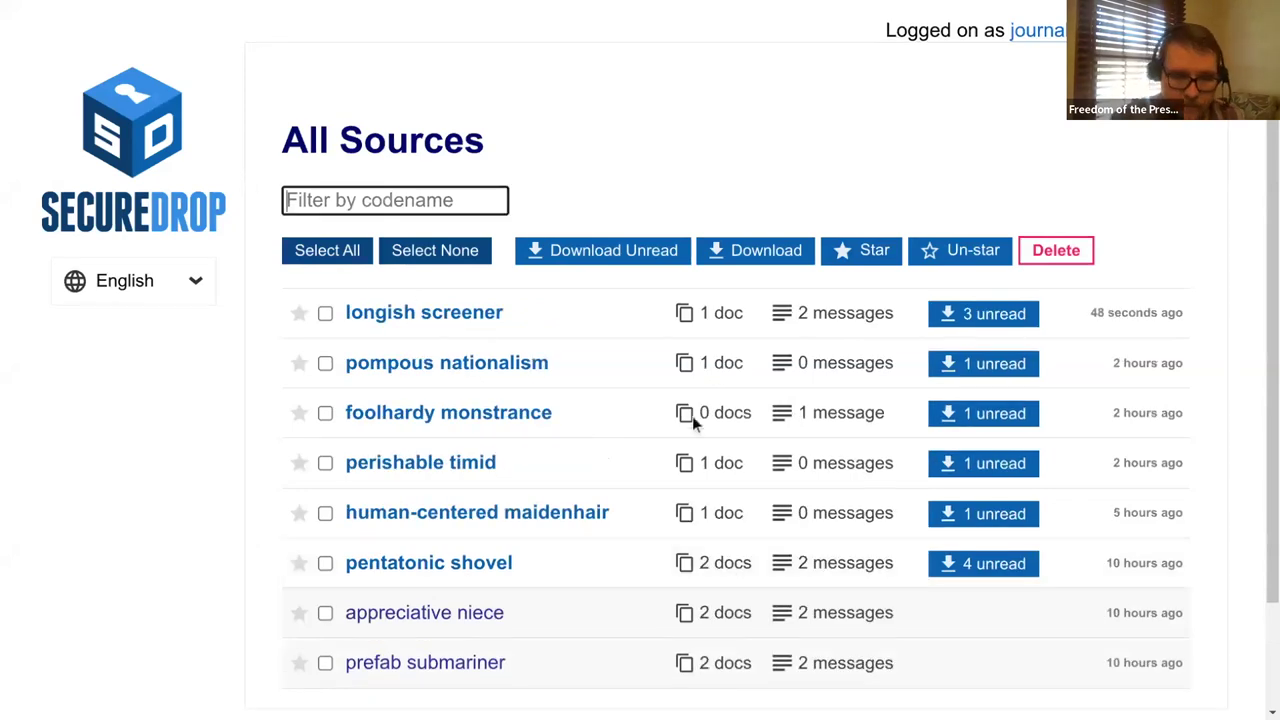
Open the source longish screener from the All Sources list and review its submissions and reply form.
scroll(692, 416, "down", 2)
scroll(352, 334, "up", 2)
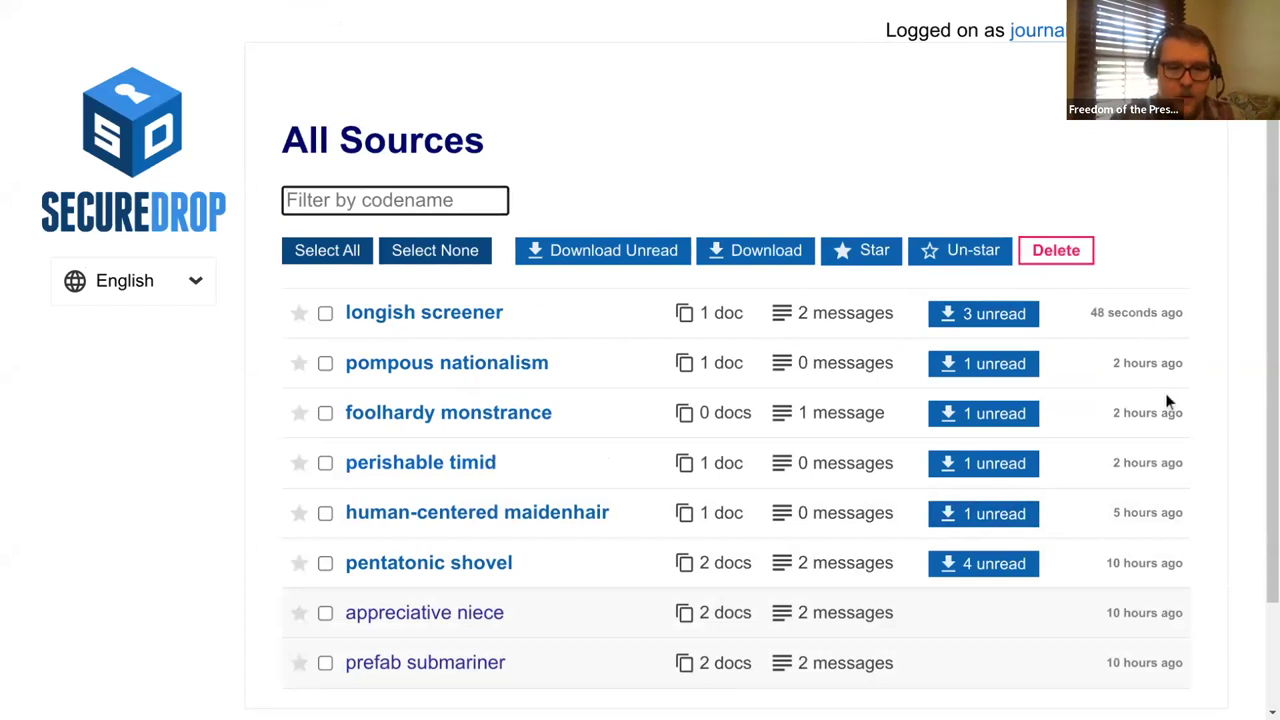
scroll(1171, 572, "down", 2)
scroll(1171, 572, "up", 2)
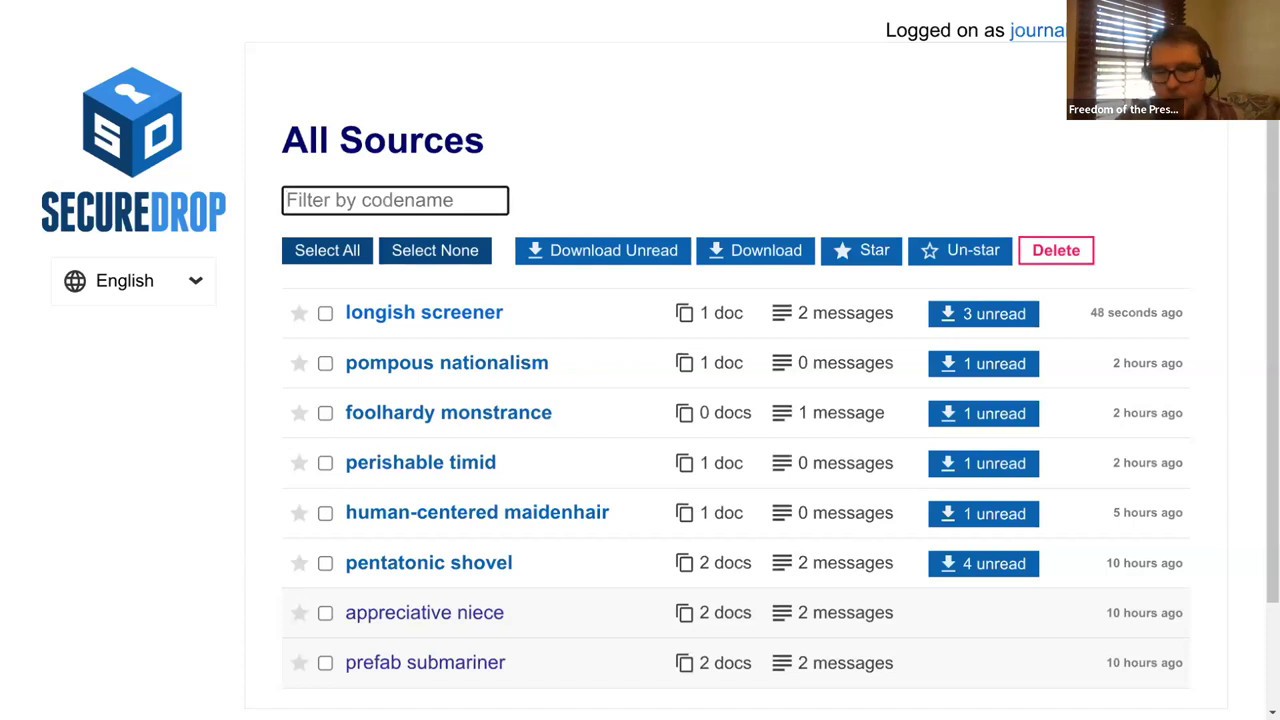
left_click(449, 317)
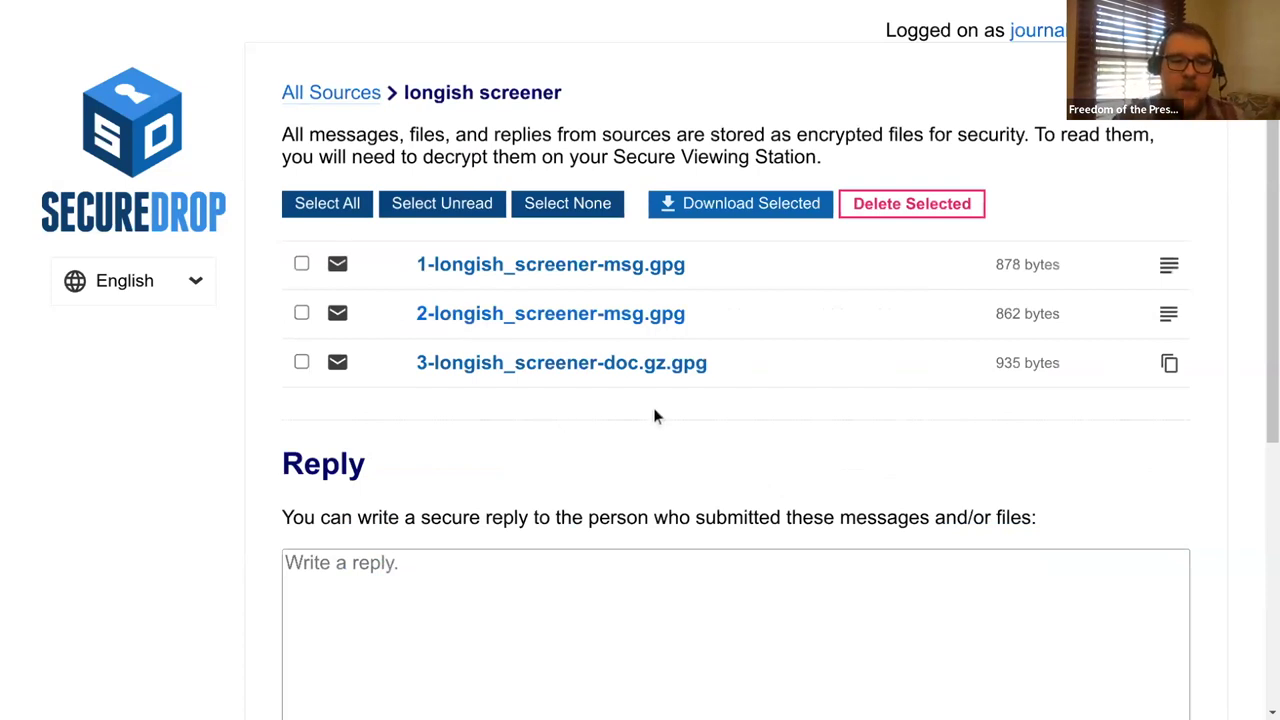
scroll(720, 412, "down", 2)
scroll(740, 408, "up", 2)
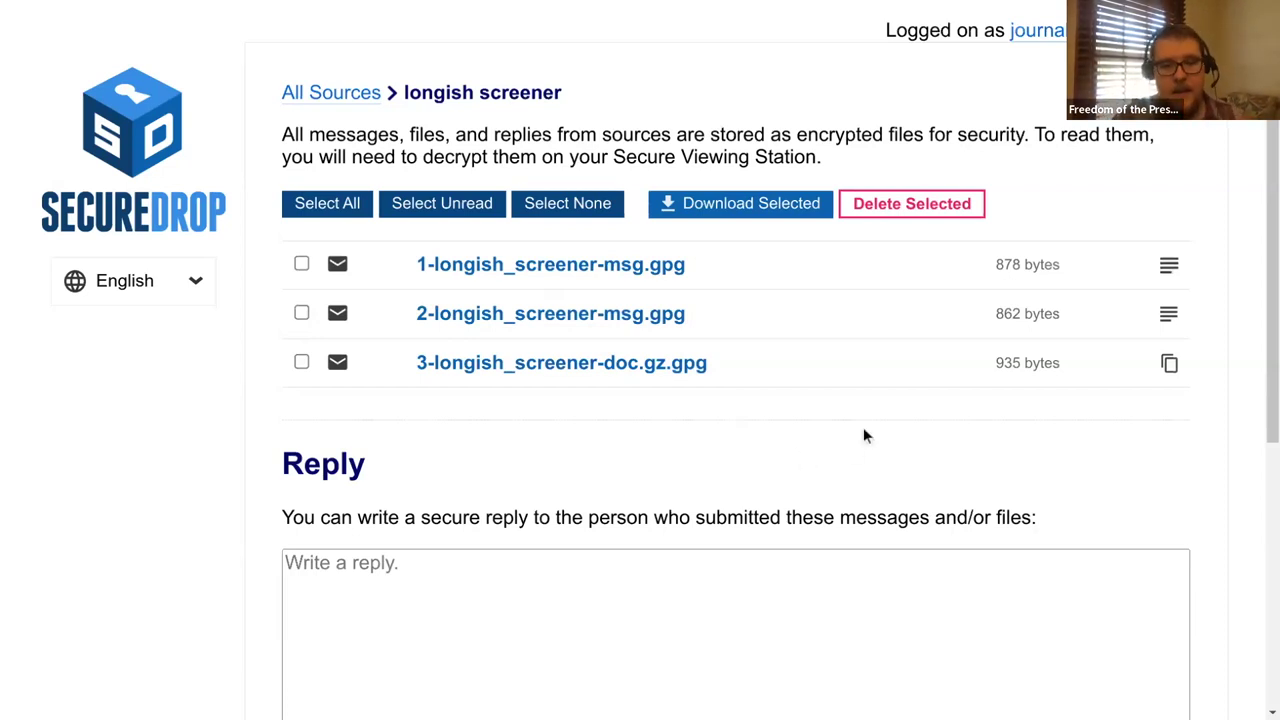
scroll(861, 438, "down", 2)
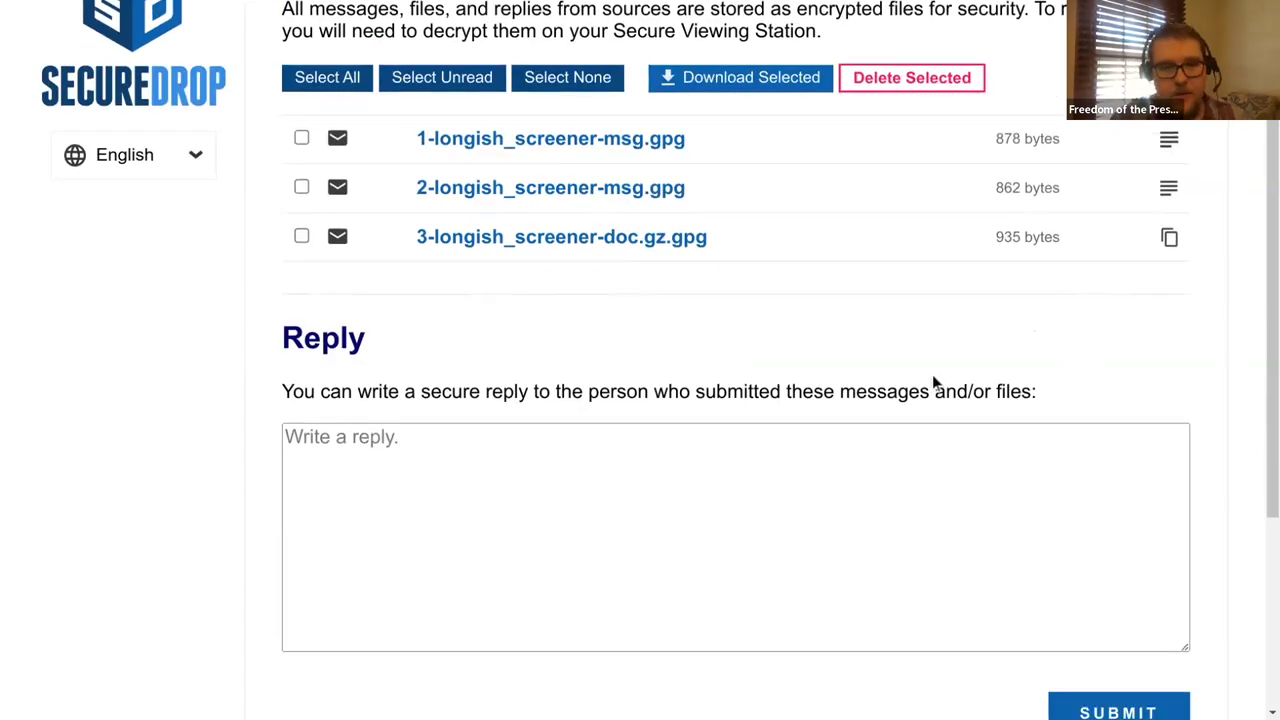
scroll(932, 378, "up", 2)
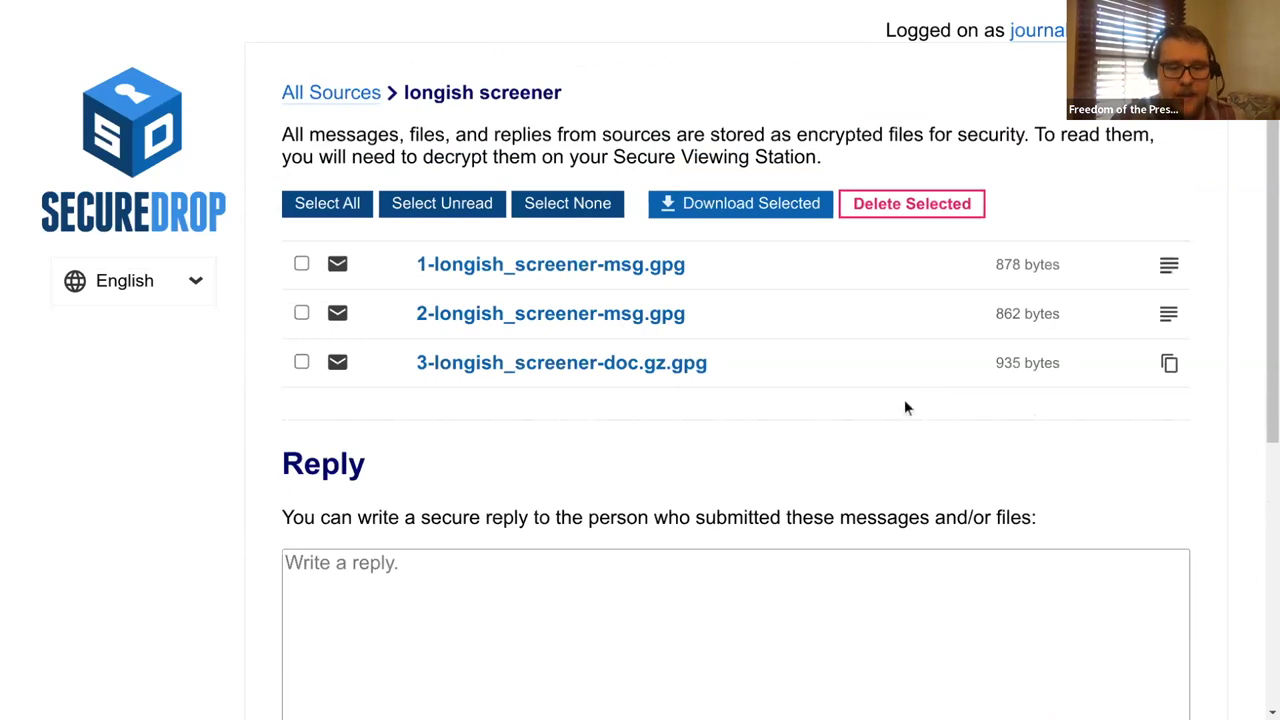
Send the source longish screener the reply "Thanks! I'll be in touch!".
scroll(896, 466, "down", 2)
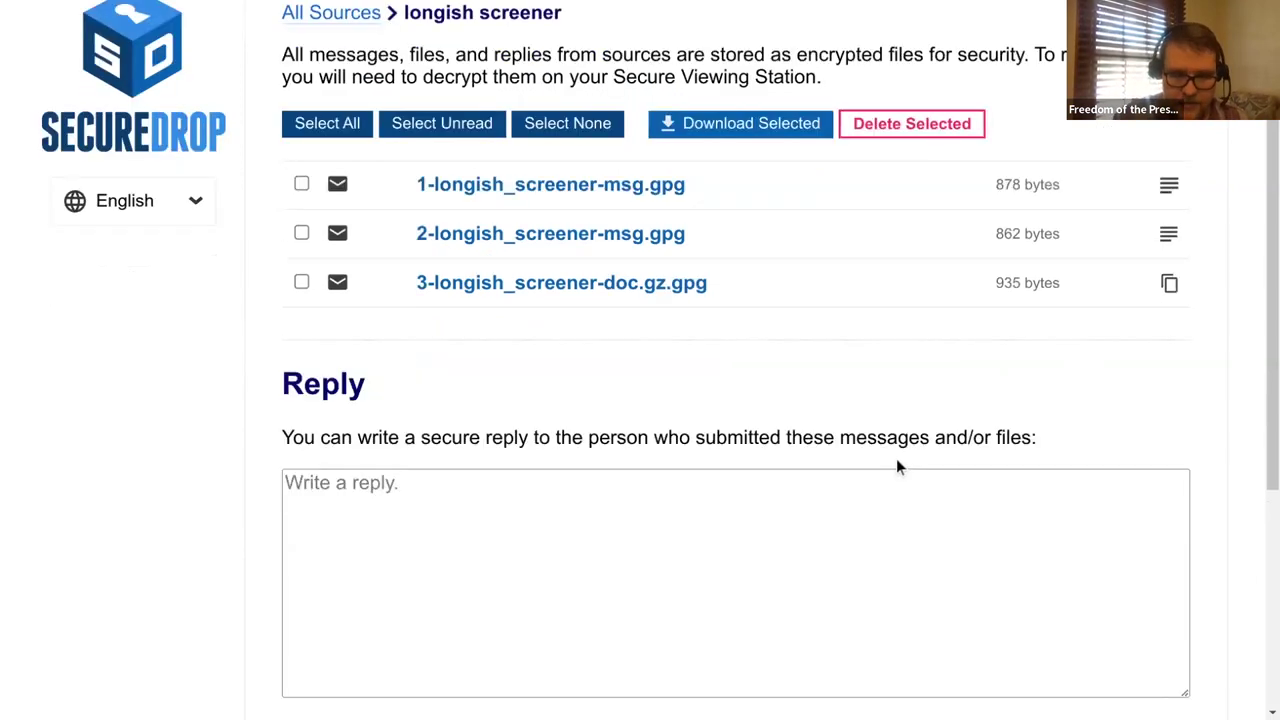
left_click(846, 454)
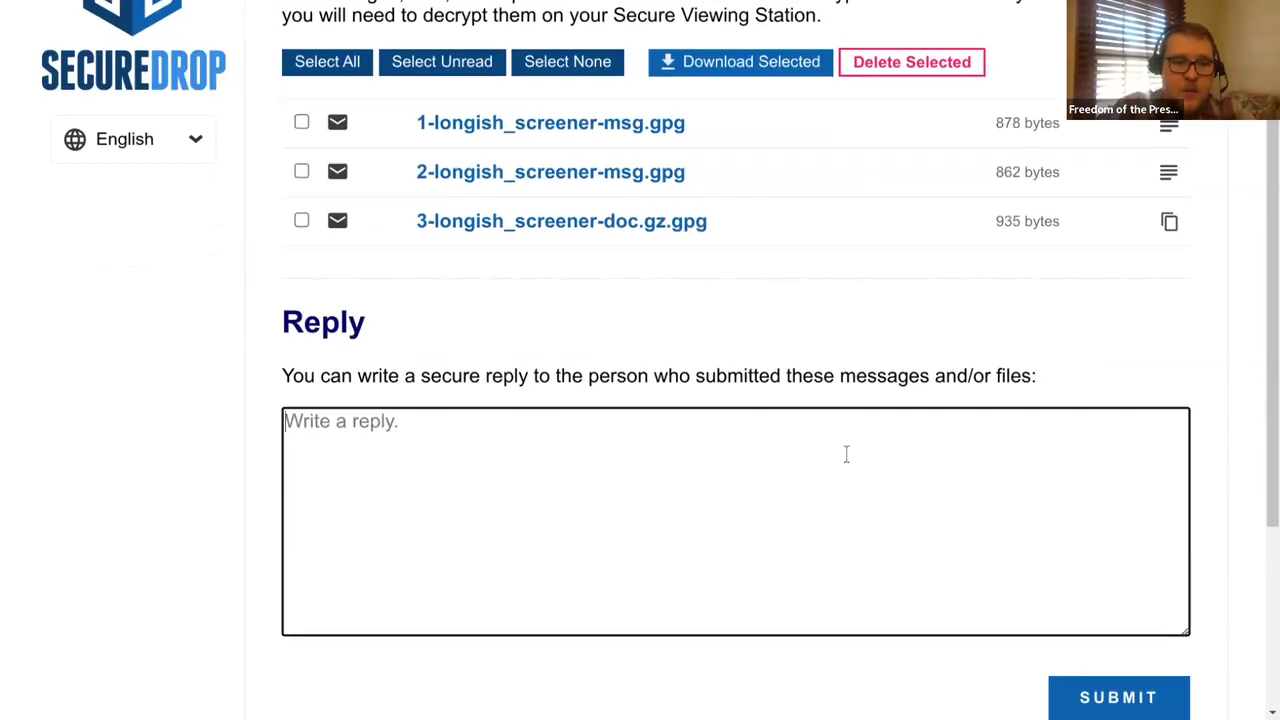
type("thank")
key("BackSpace")
key("BackSpace")
key("BackSpace")
key("BackSpace")
key("BackSpace")
type("Th")
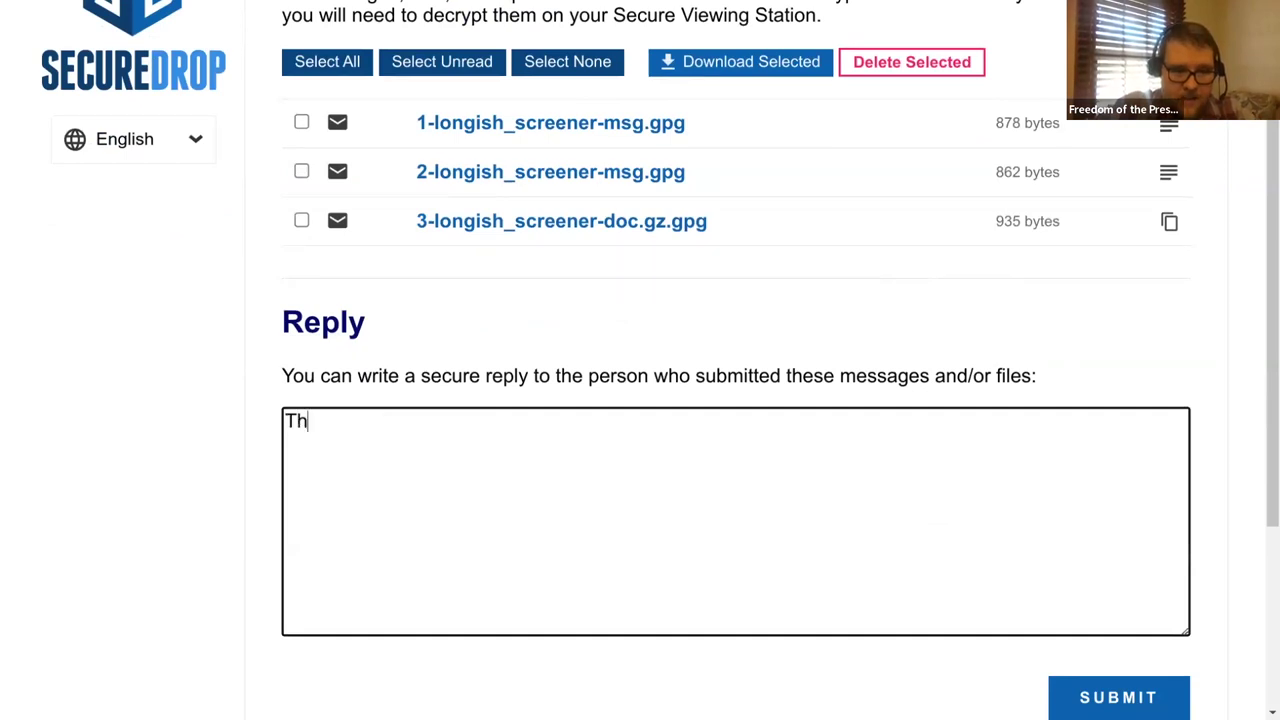
type("anks! I'll be in touch!")
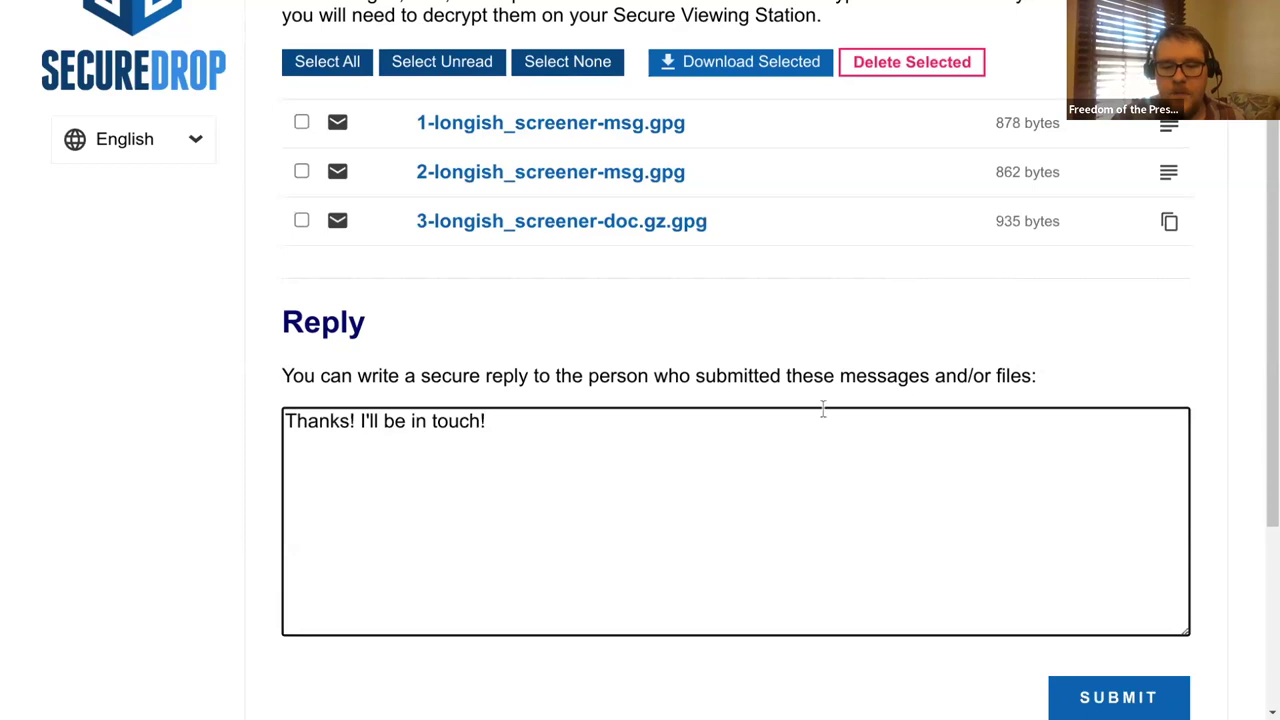
left_click(1068, 700)
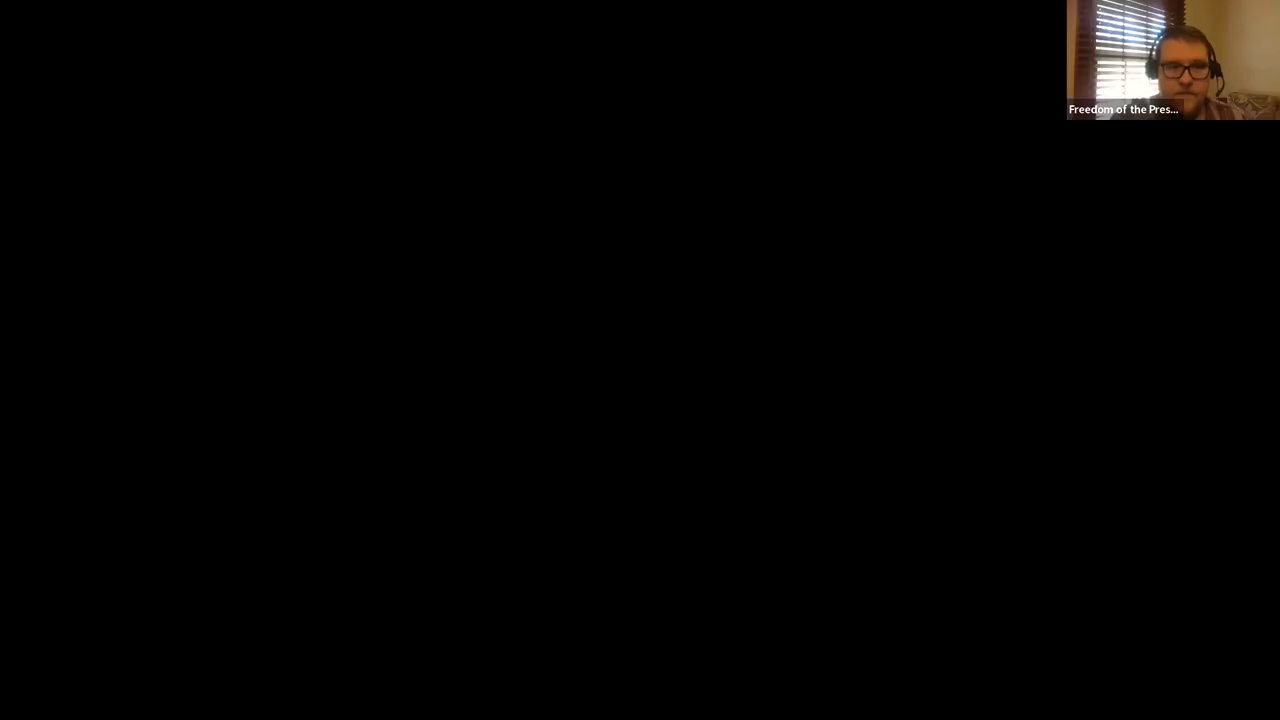
Switch to the SecureDrop source interface and log in as a returning source by pasting the source's codename.
scroll(935, 115, "down", 1)
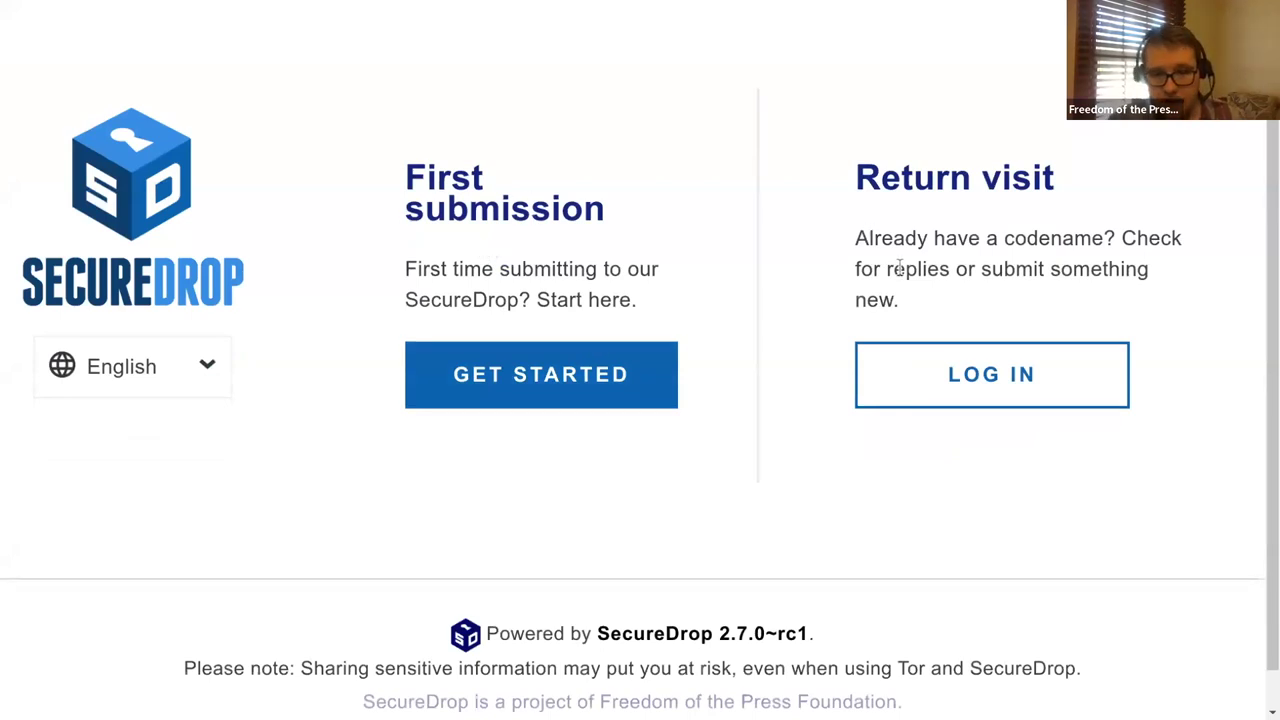
left_click(971, 374)
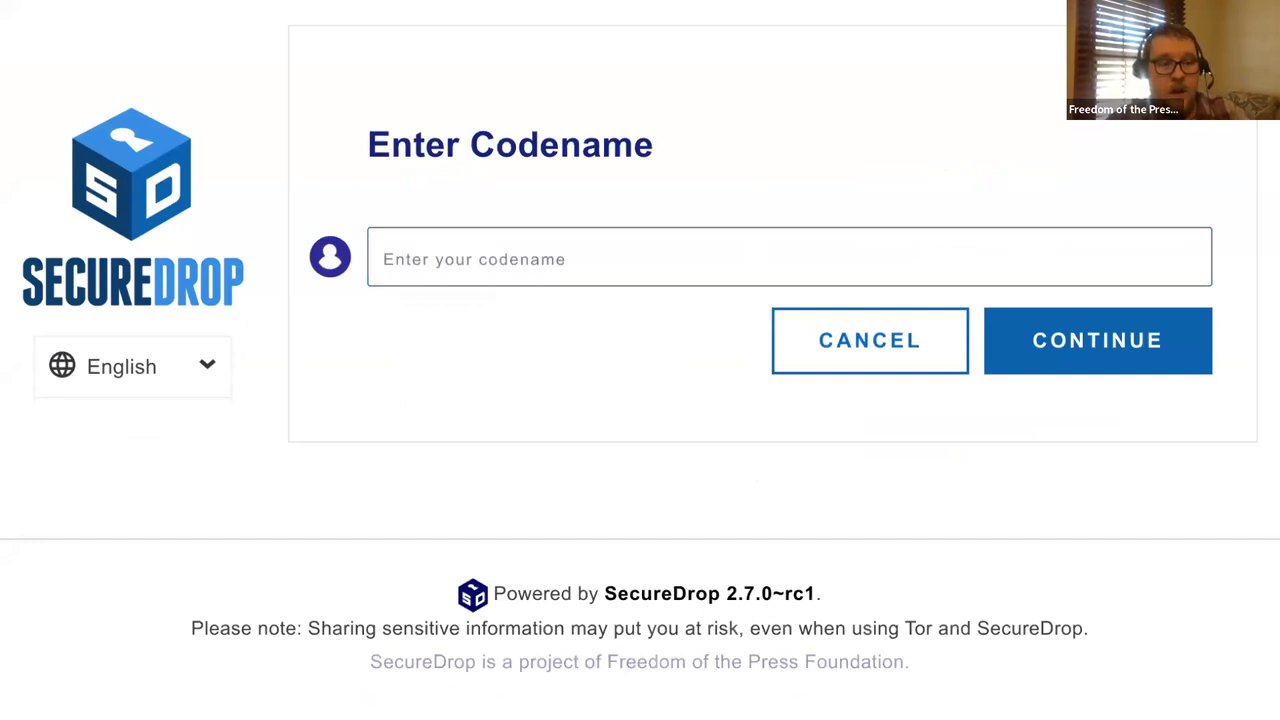
key("ctrl+v")
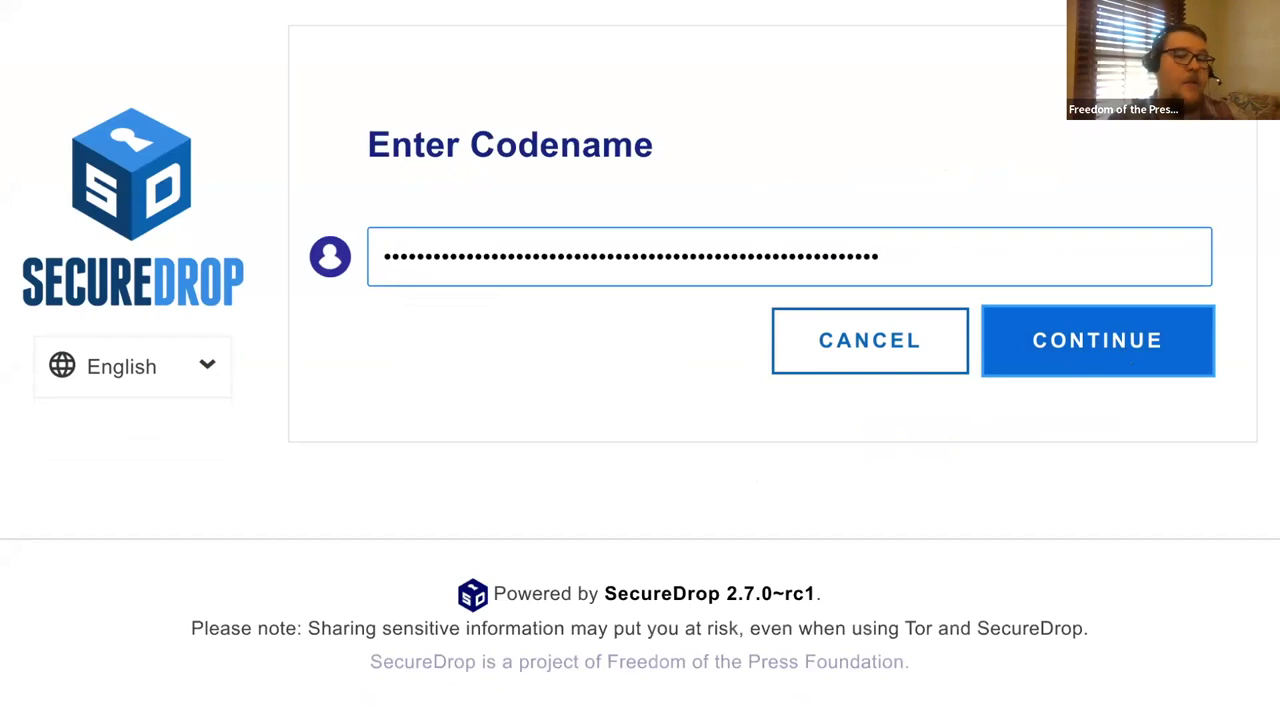
left_click(1127, 355)
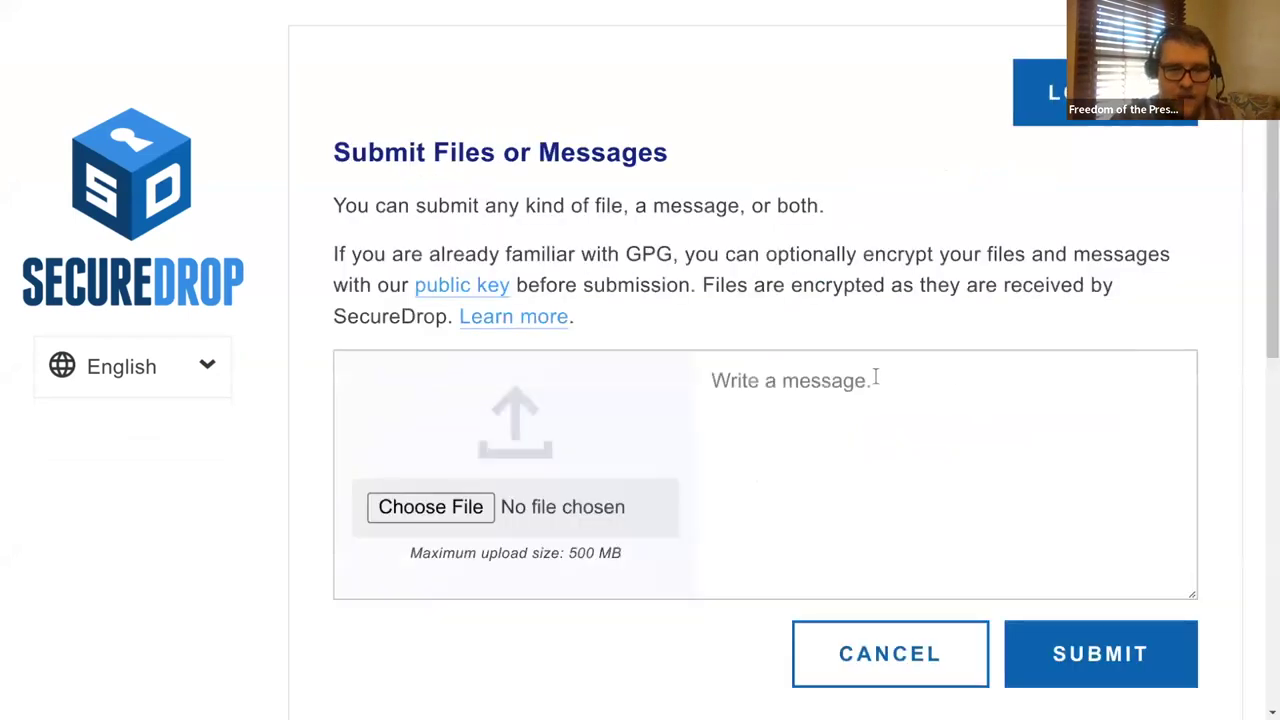
Read the journalist's reply in the Read Replies section and delete that single reply.
scroll(760, 234, "down", 1)
scroll(785, 200, "up", 1)
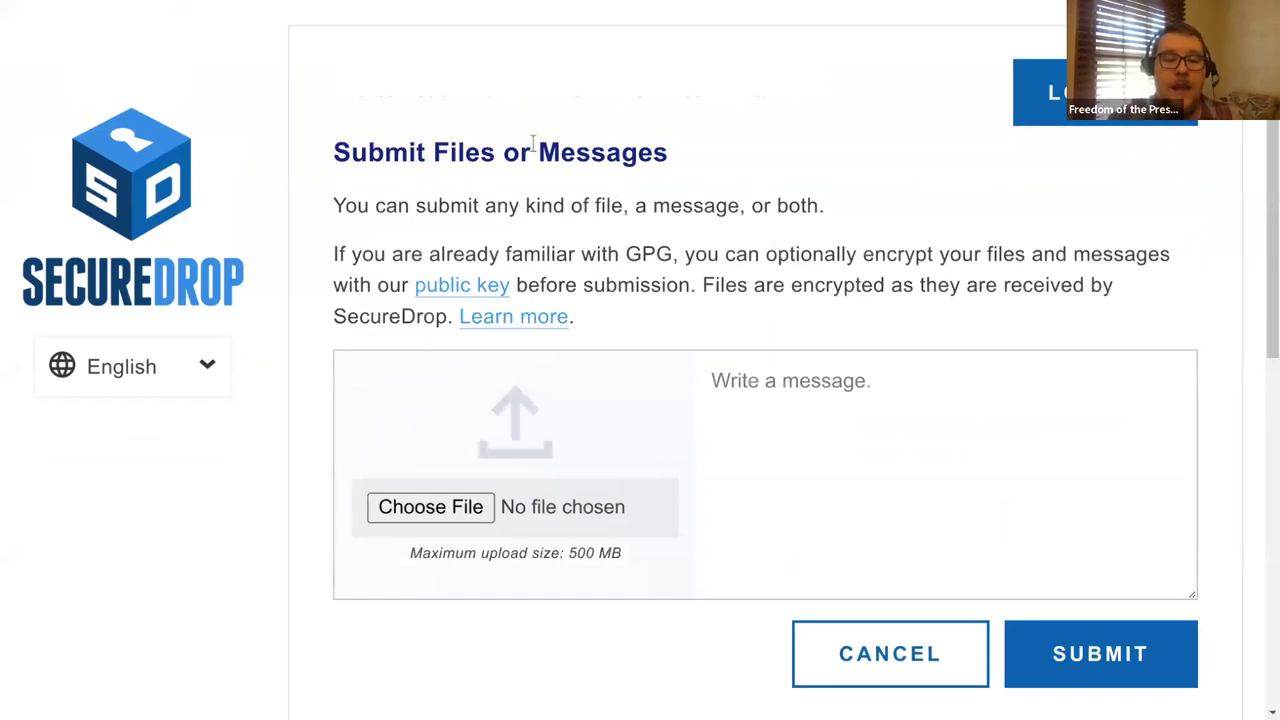
scroll(889, 155, "down", 5)
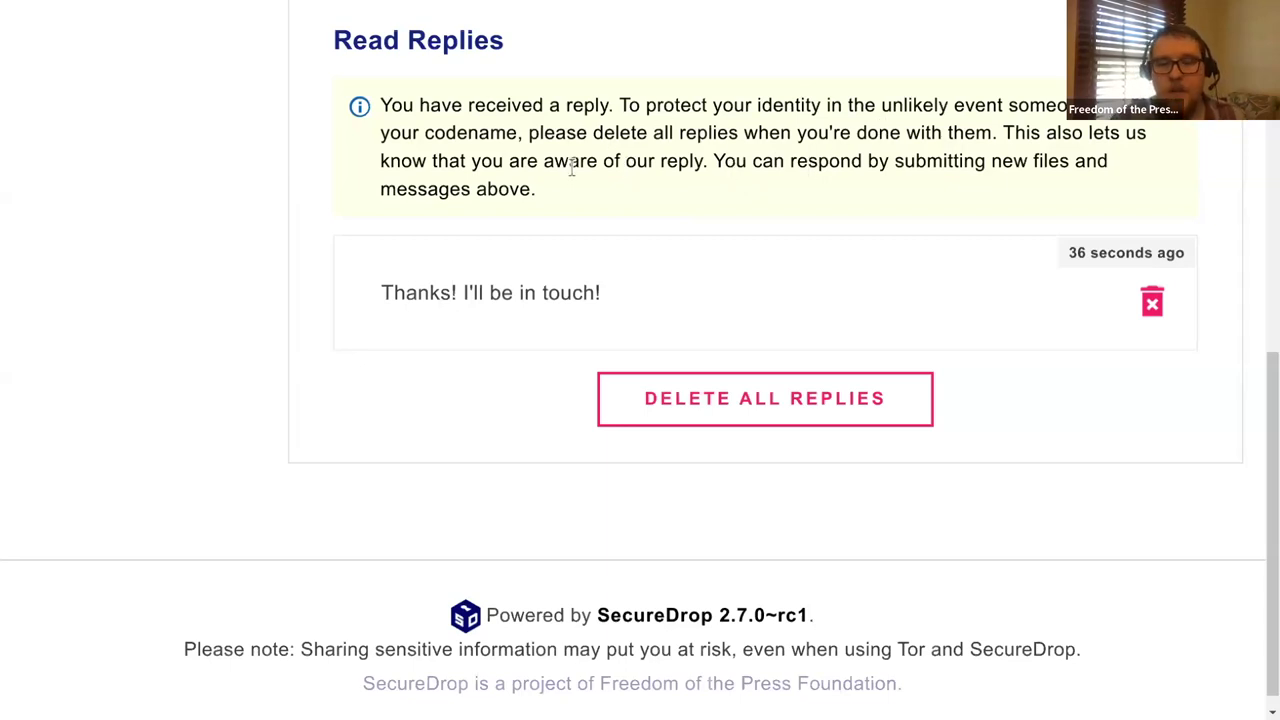
left_click(1152, 302)
Write the message "got it!" in the source's submission form.
left_click(965, 516)
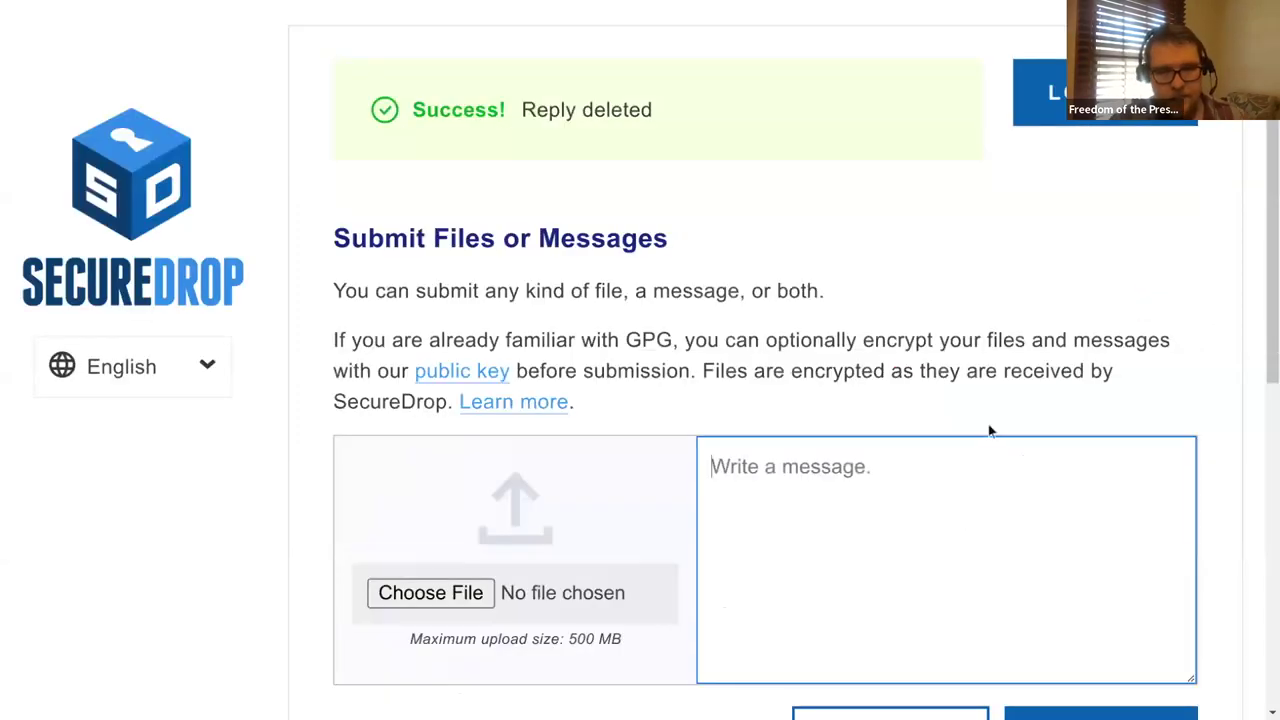
scroll(1006, 337, "down", 2)
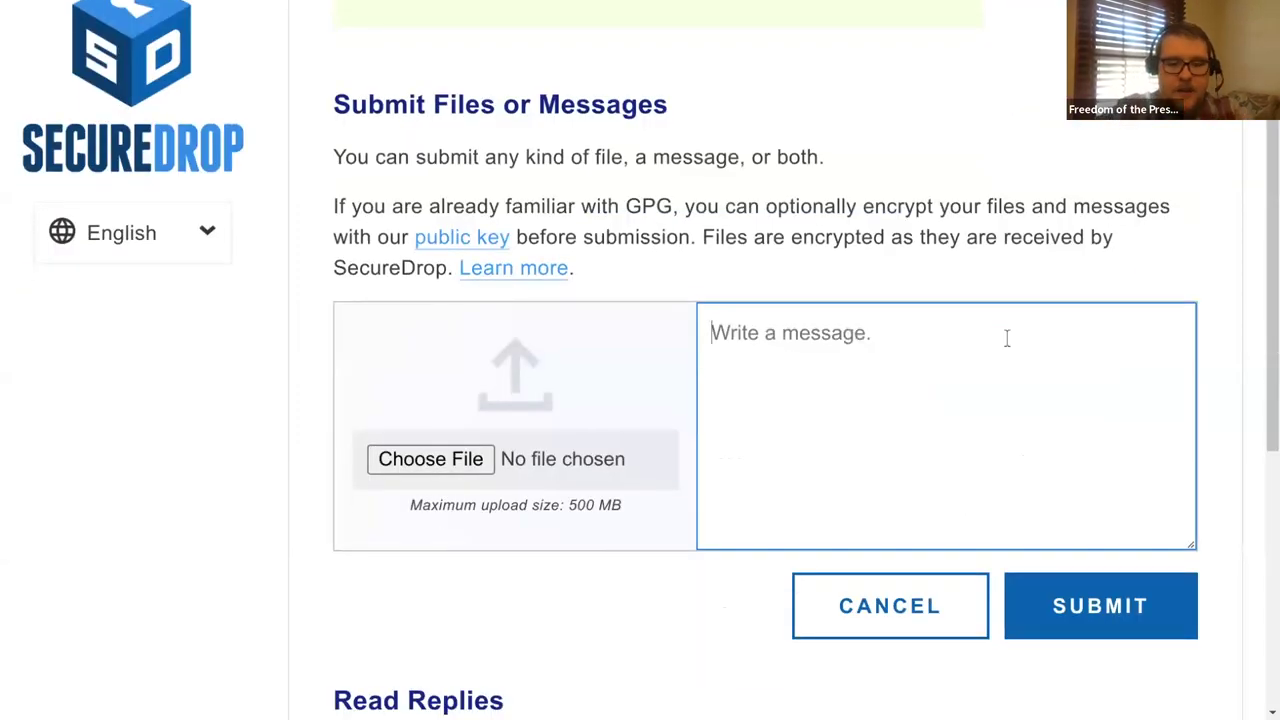
type("got it!")
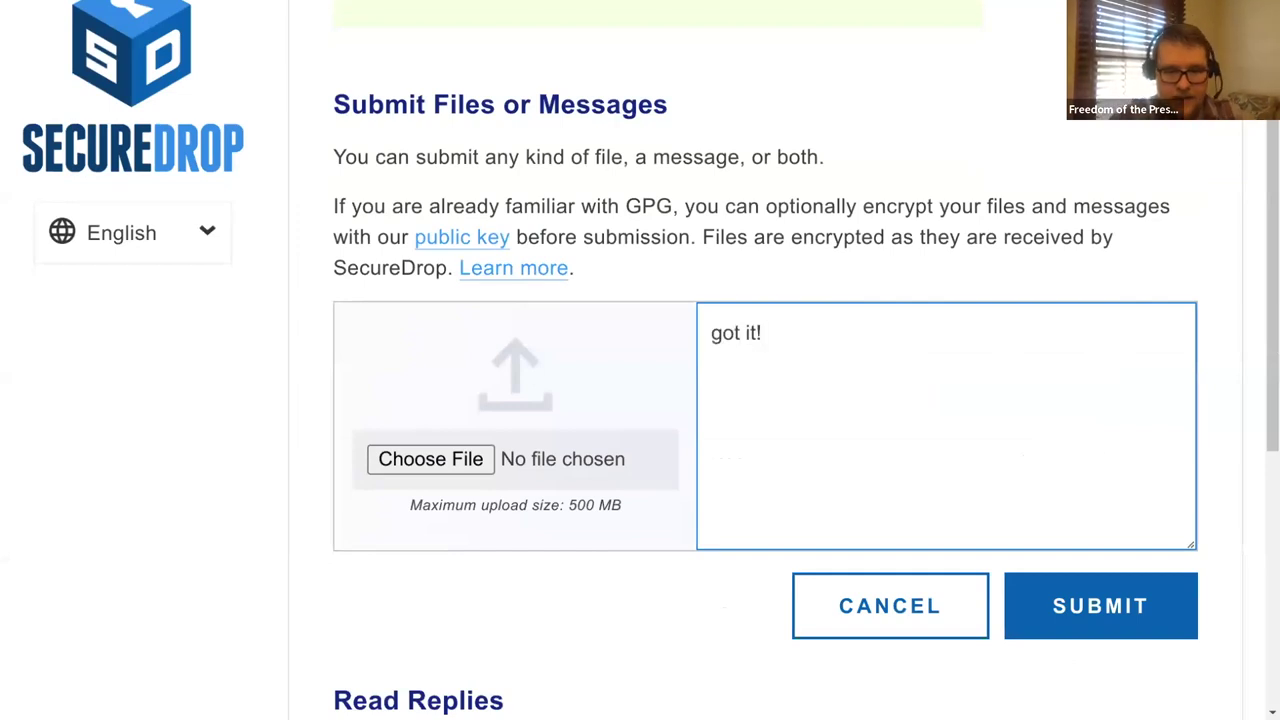